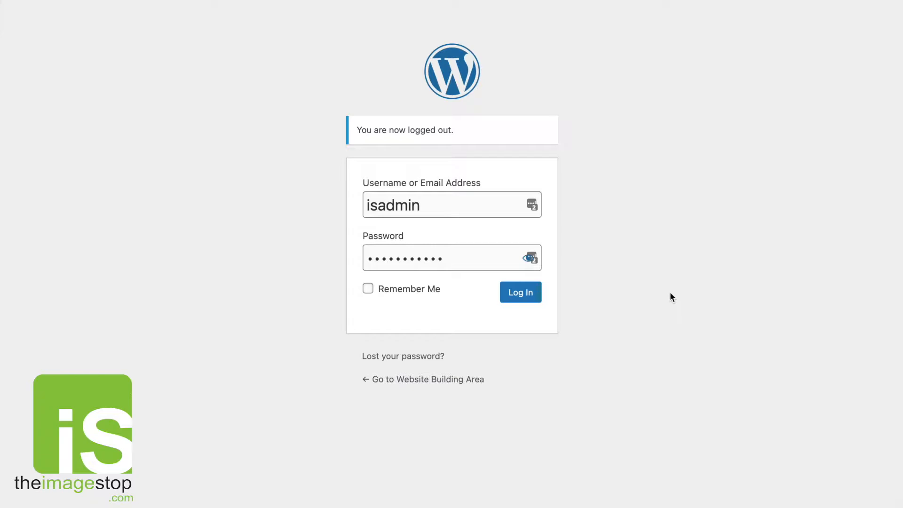
Step: Log in to the WordPress site with the credentials already filled in
left_click(521, 294)
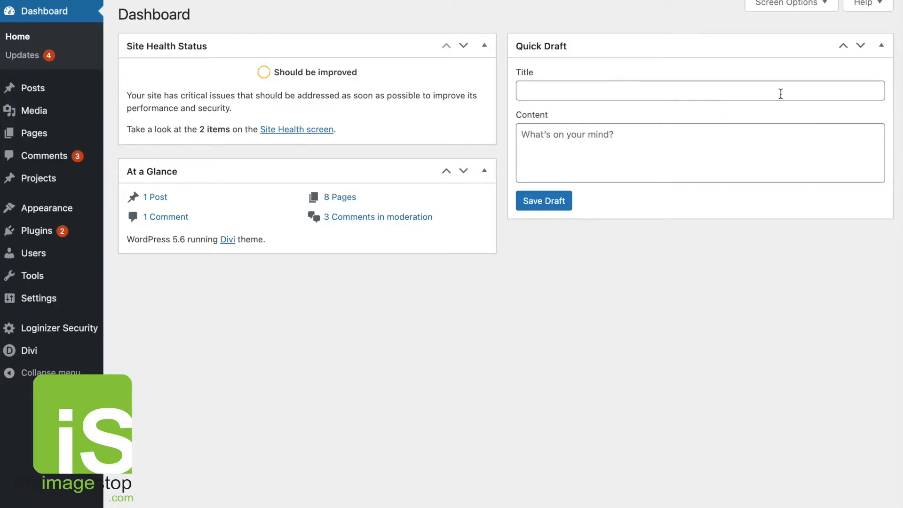
Step: Show the Welcome panel through the dashboard's screen options and hide it again
left_click(802, 5)
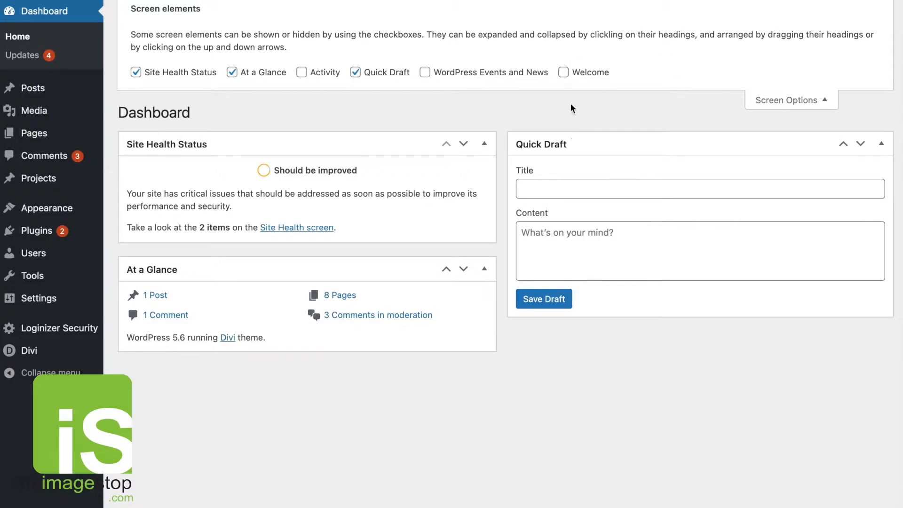
left_click(563, 73)
left_click(563, 72)
left_click(758, 104)
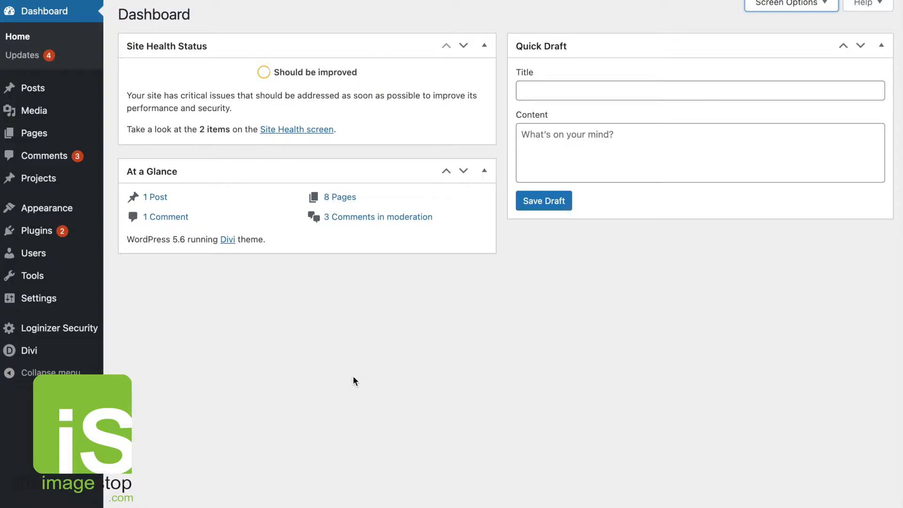
Step: Open the Site Health screen to review its critical issues, and look over the admin sections and installed plugins
left_click(311, 130)
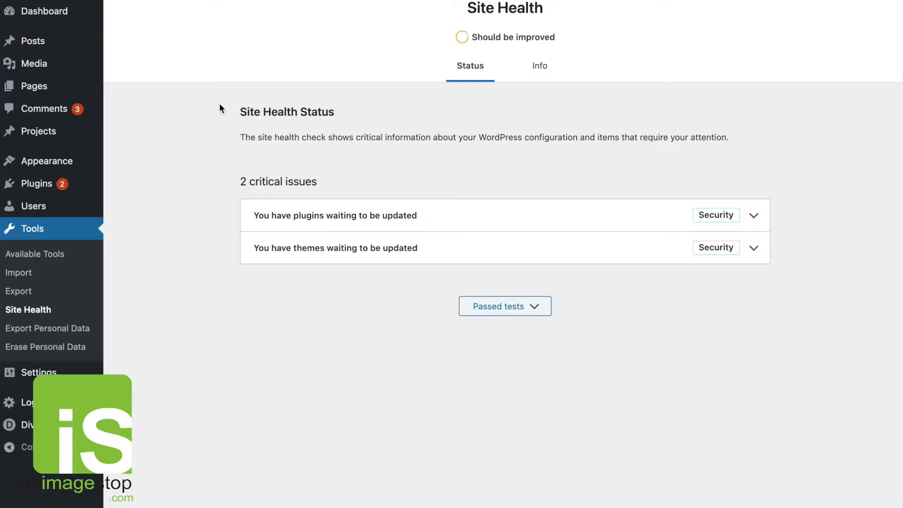
mouse_move(54, 3)
mouse_move(238, 4)
mouse_move(53, 97)
mouse_move(33, 137)
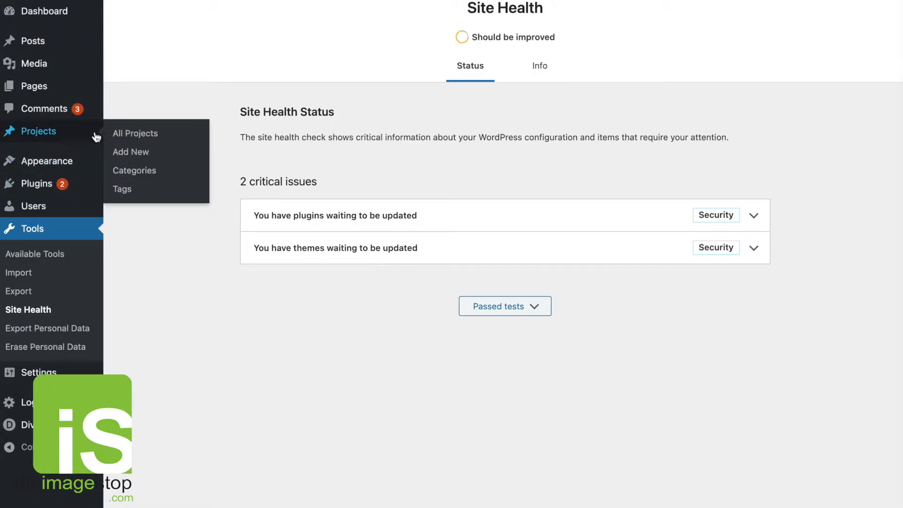
mouse_move(53, 175)
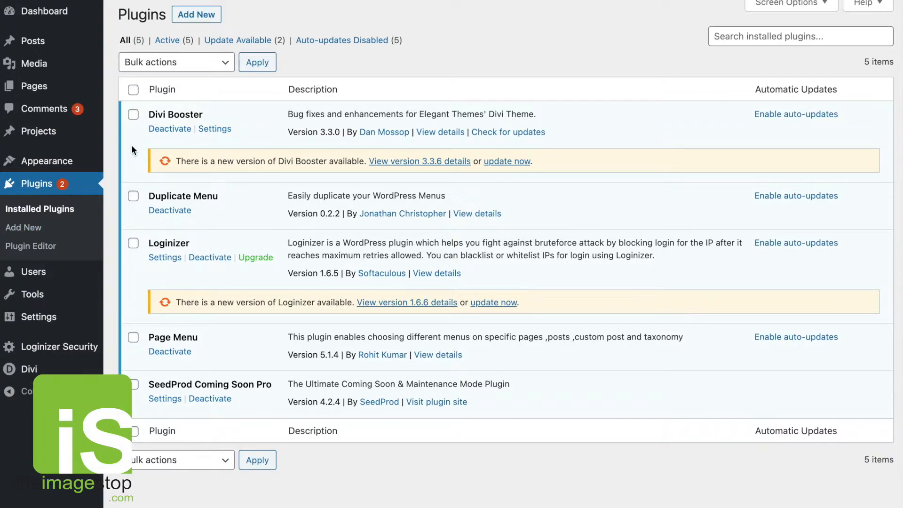
Step: Open the Divi theme's Theme Options page
mouse_move(53, 276)
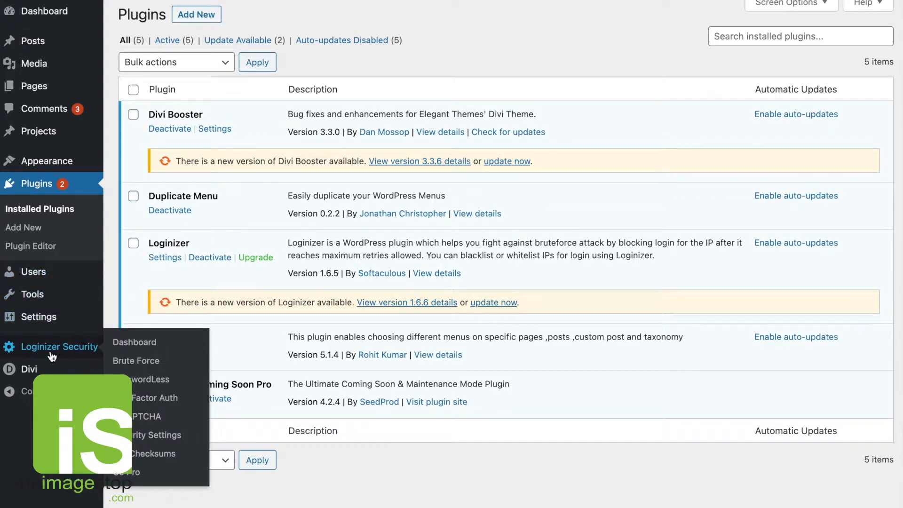
mouse_move(30, 372)
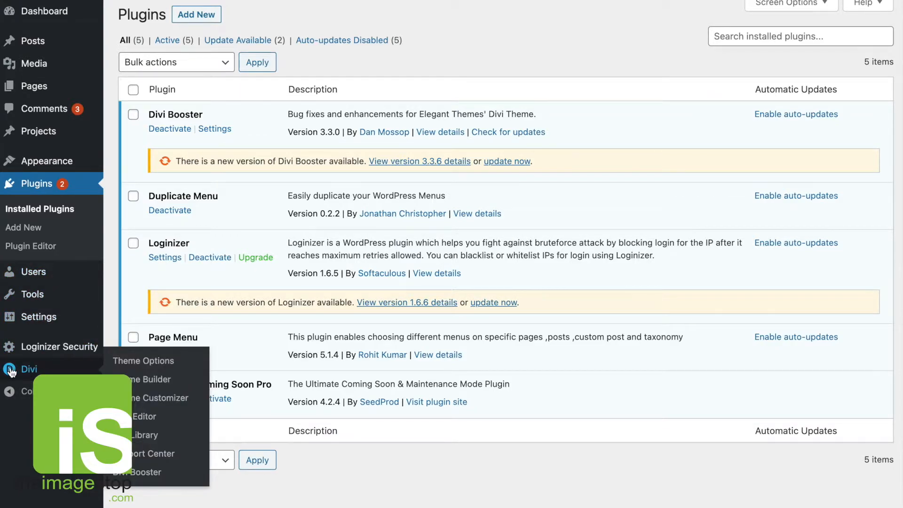
left_click(127, 362)
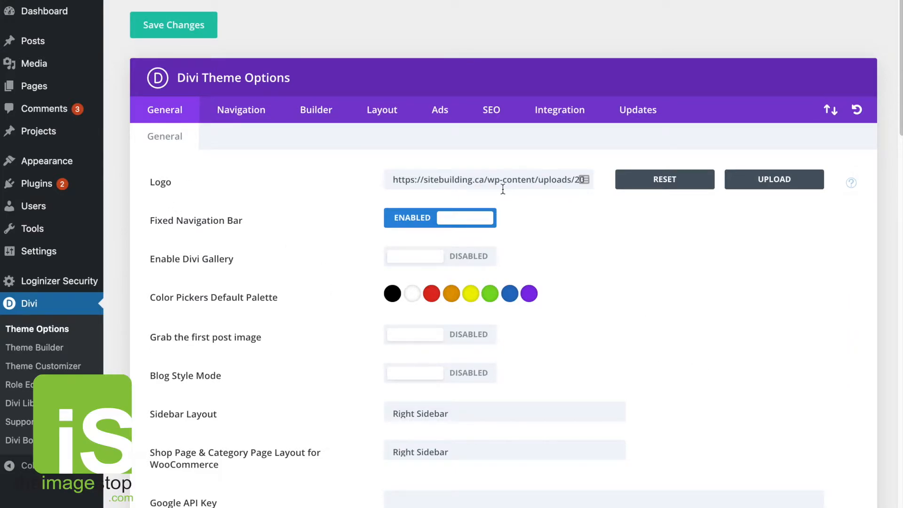
Step: Browse the media library for a logo image and close it without choosing one
left_click(746, 188)
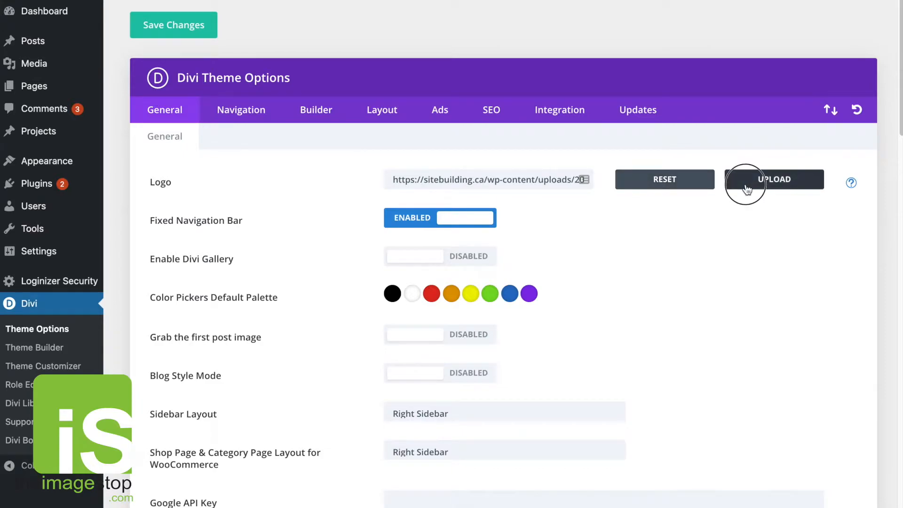
scroll(361, 172, "down", 2)
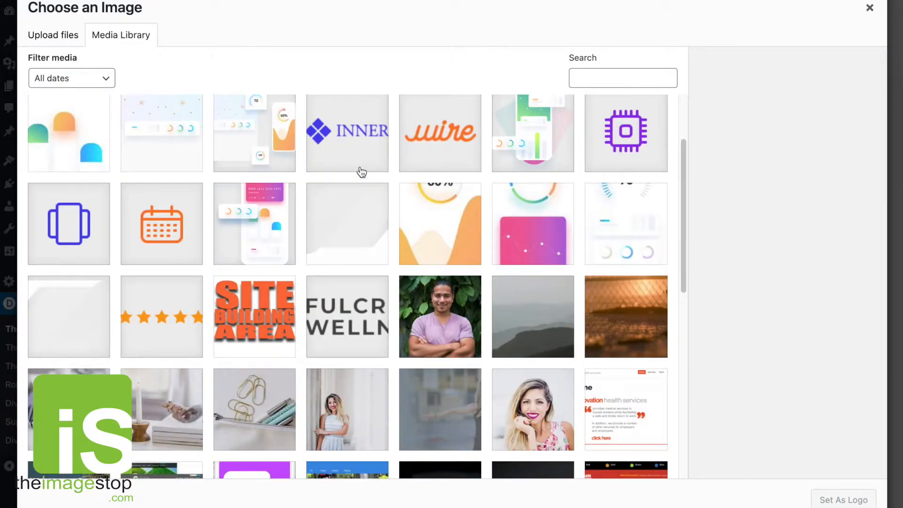
scroll(361, 171, "down", 10)
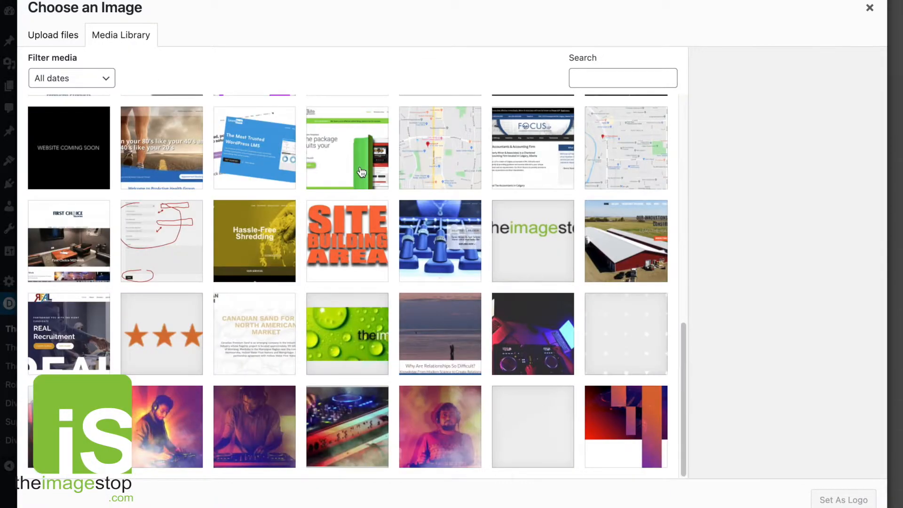
left_click(870, 10)
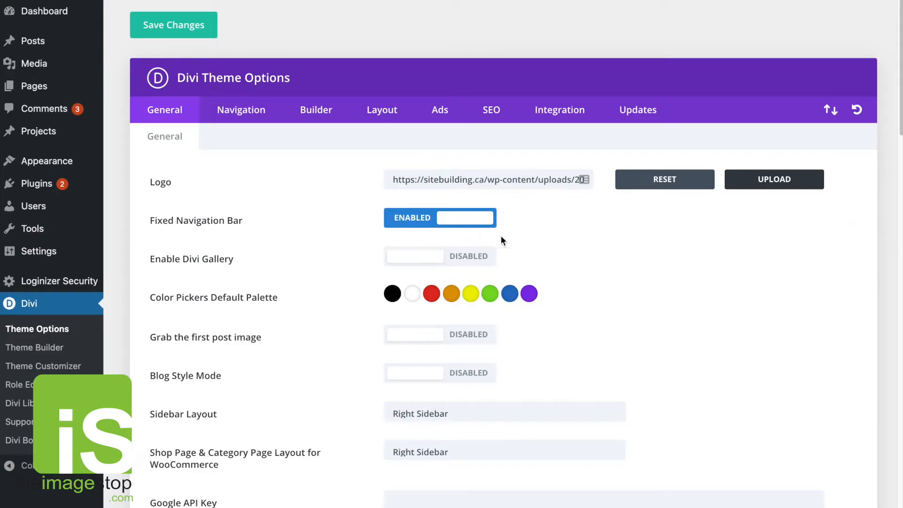
Step: Change the blue swatch in the Color Pickers Default Palette to the turquoise #02dbc9
scroll(548, 270, "down", 1)
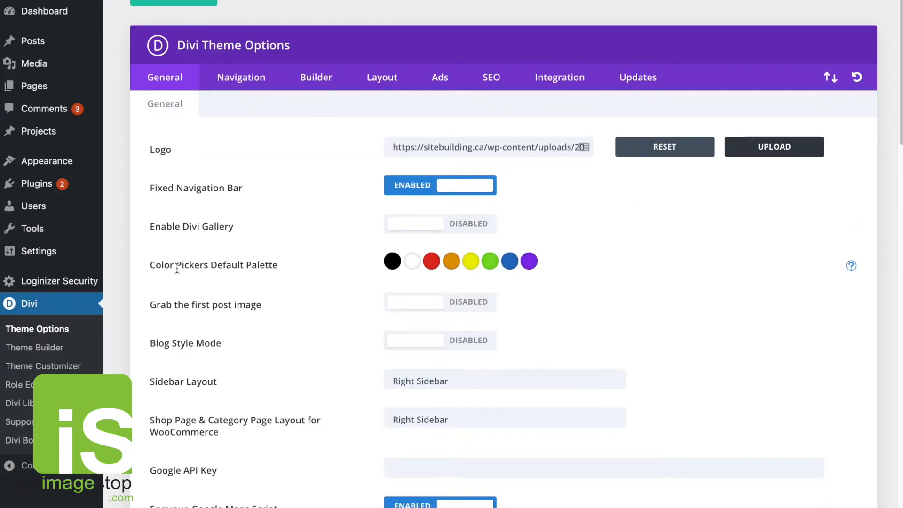
left_click_drag(176, 265, 328, 269)
left_click(576, 273)
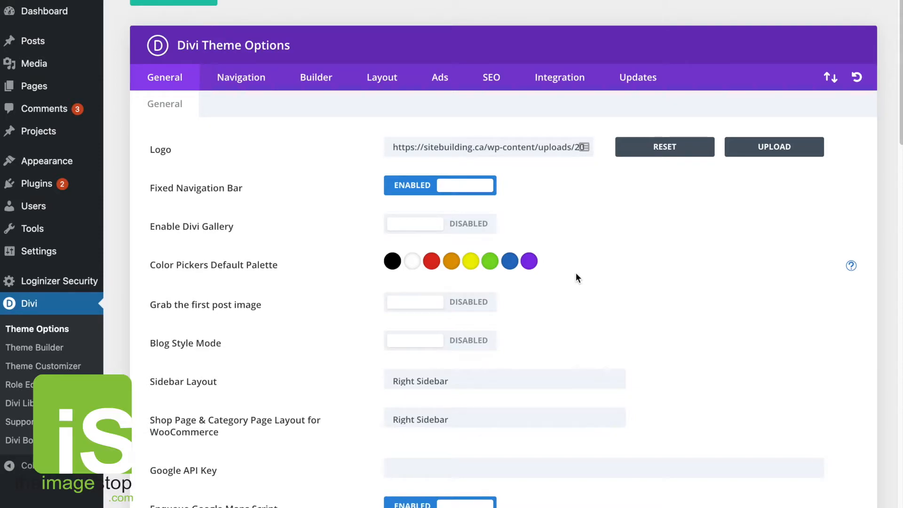
left_click(509, 264)
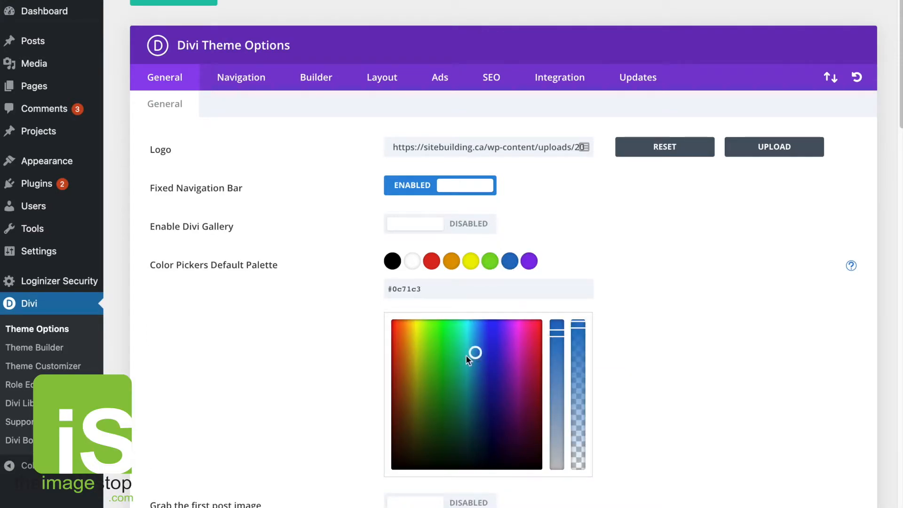
triple_click(419, 290)
left_click_drag(475, 352, 462, 337)
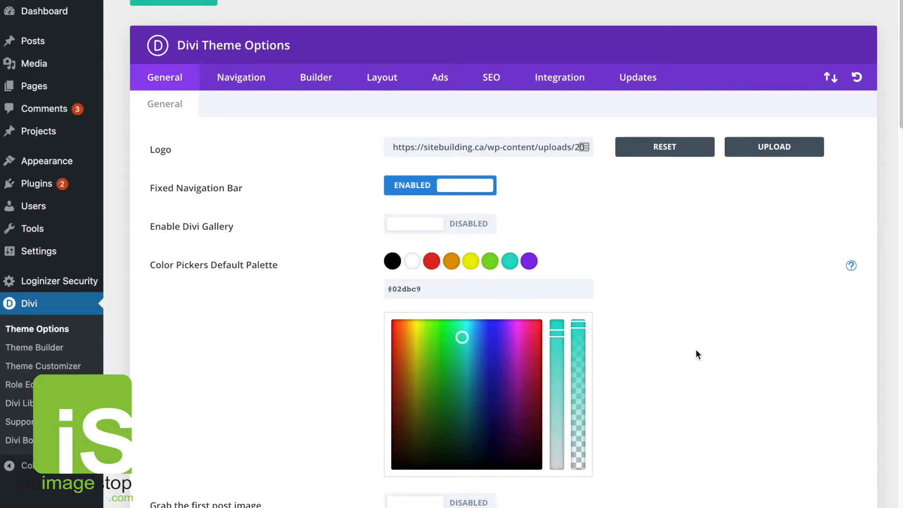
left_click(720, 288)
Step: Examine the general options for sidebar layout, Google API key, Google Fonts, social icons, profile URLs and post counts
scroll(724, 306, "down", 5)
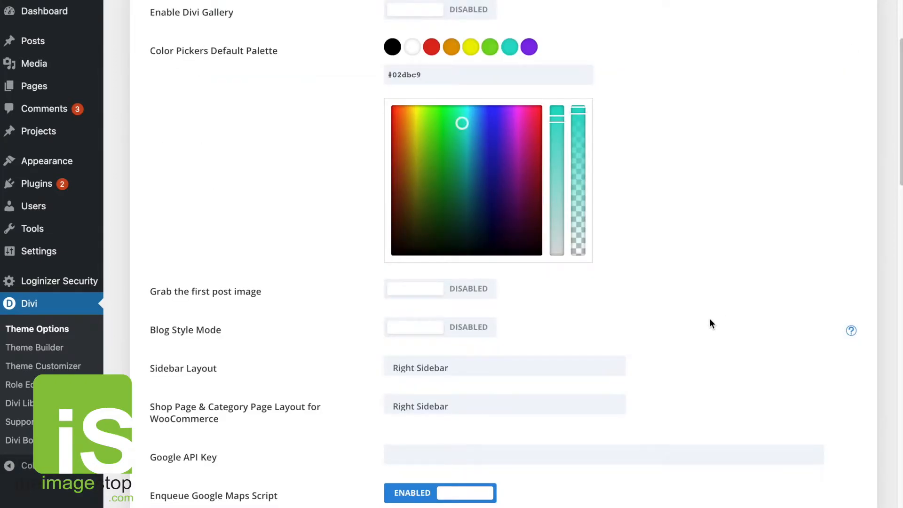
scroll(710, 320, "down", 2)
scroll(523, 254, "down", 5)
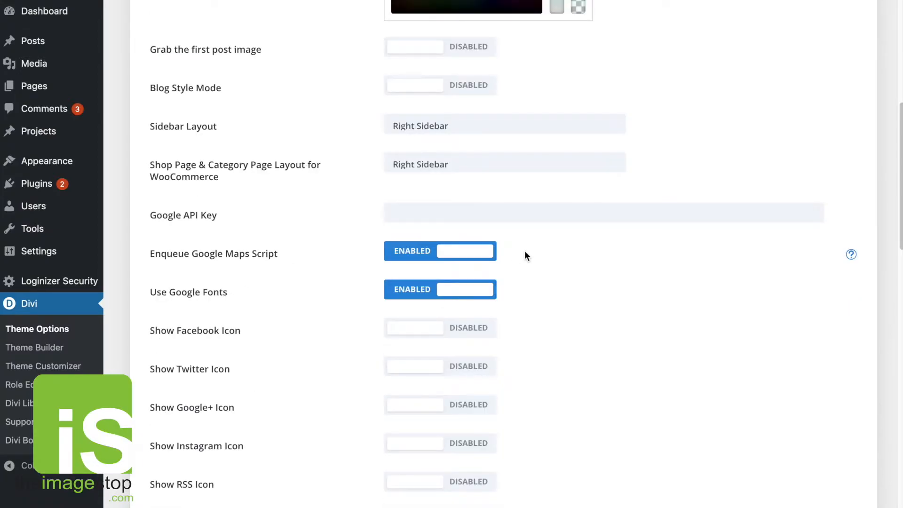
scroll(524, 253, "down", 1)
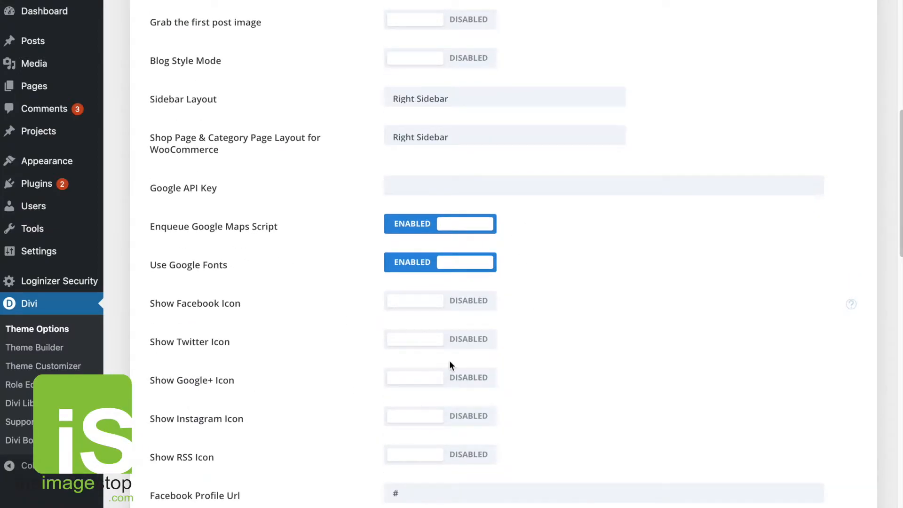
scroll(470, 351, "down", 1)
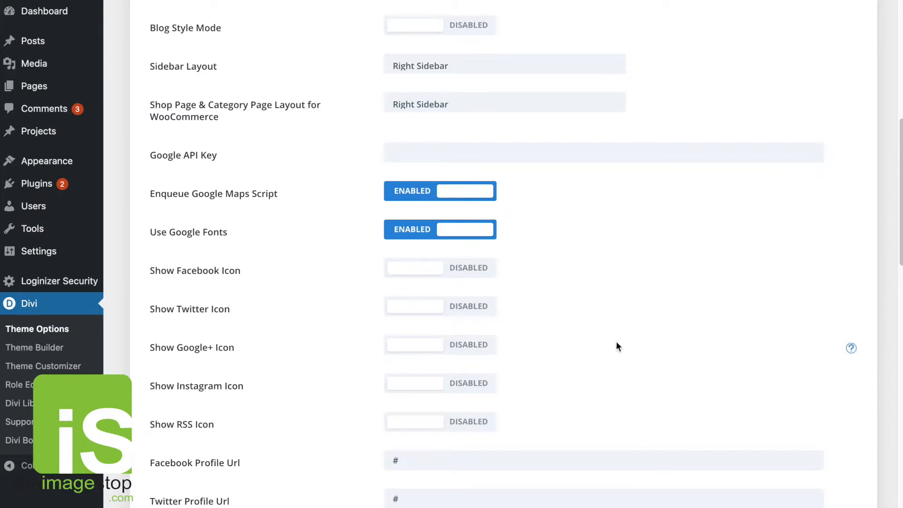
scroll(616, 340, "down", 1)
scroll(616, 342, "down", 5)
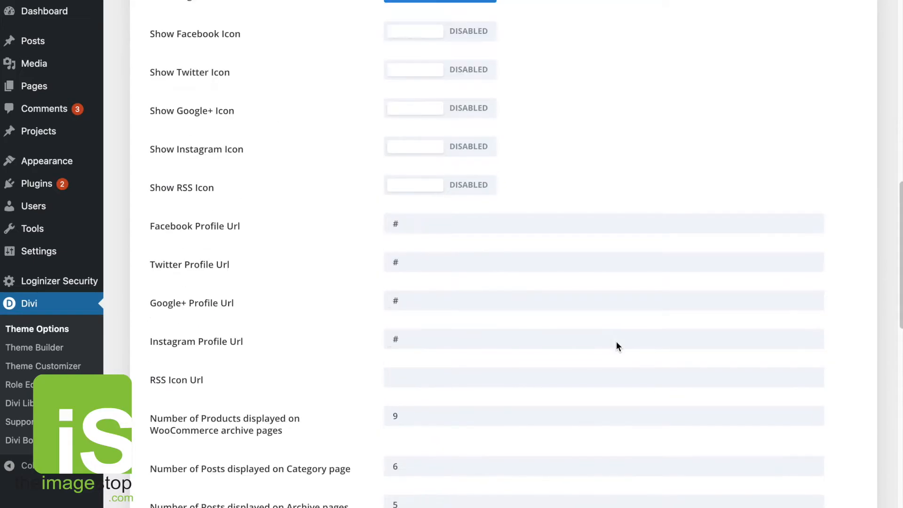
scroll(618, 332, "down", 5)
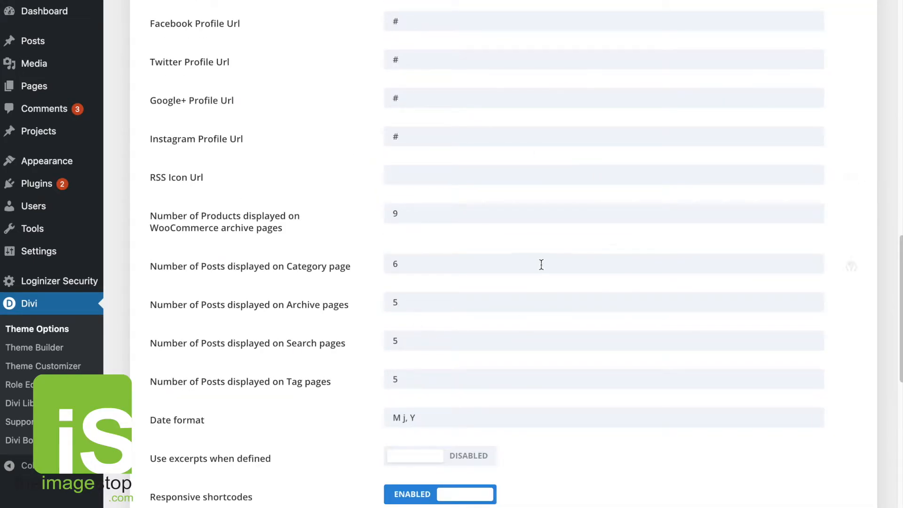
Step: Enable Smooth Scrolling and the Back To Top Button in the general theme options
scroll(541, 262, "down", 1)
scroll(541, 264, "down", 5)
scroll(541, 268, "down", 2)
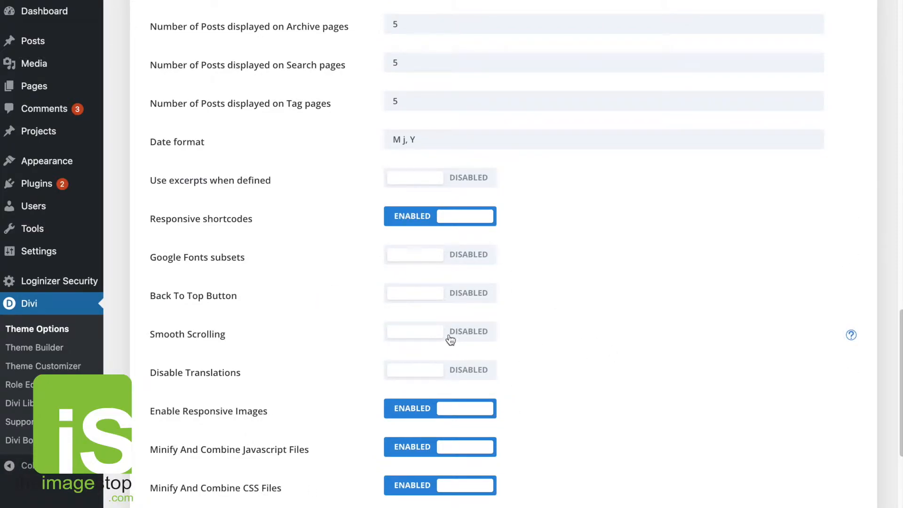
left_click(418, 341)
left_click(433, 296)
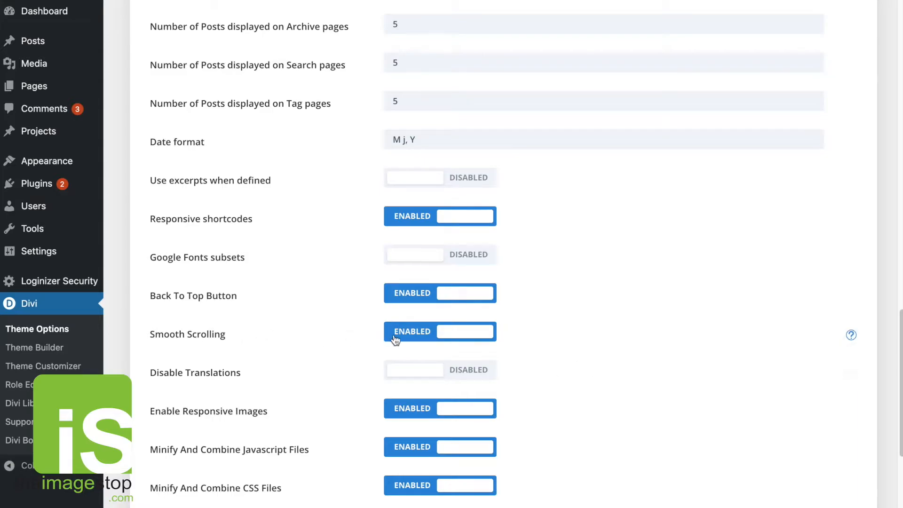
Step: Review the mobile menu code in the Custom CSS box and save the theme option changes
scroll(538, 326, "down", 5)
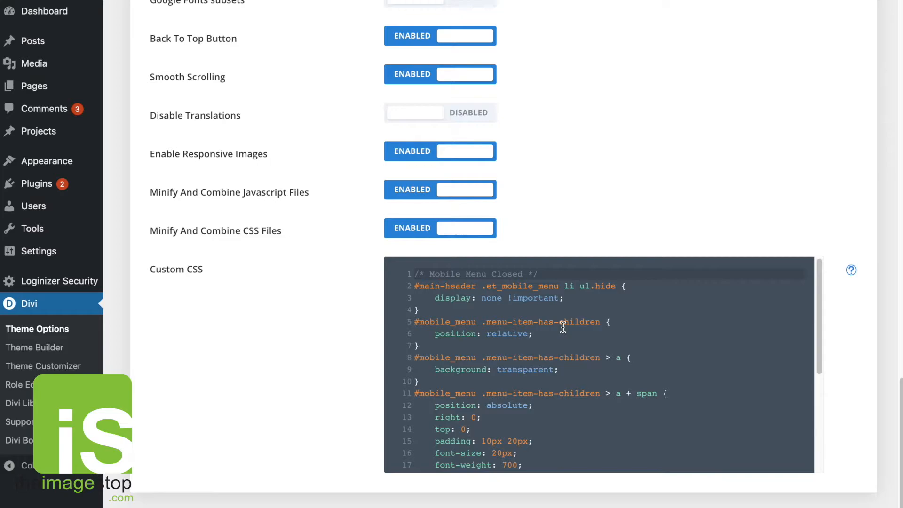
left_click_drag(581, 308, 413, 287)
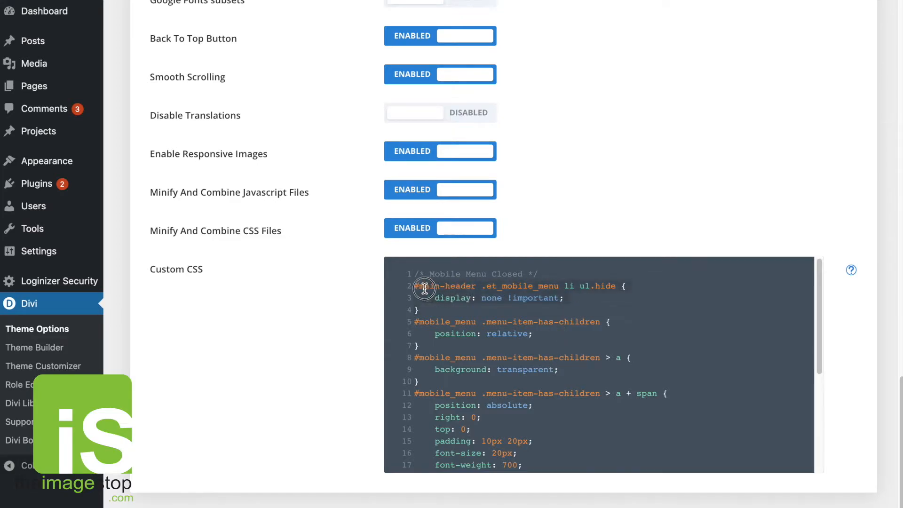
scroll(634, 313, "down", 5)
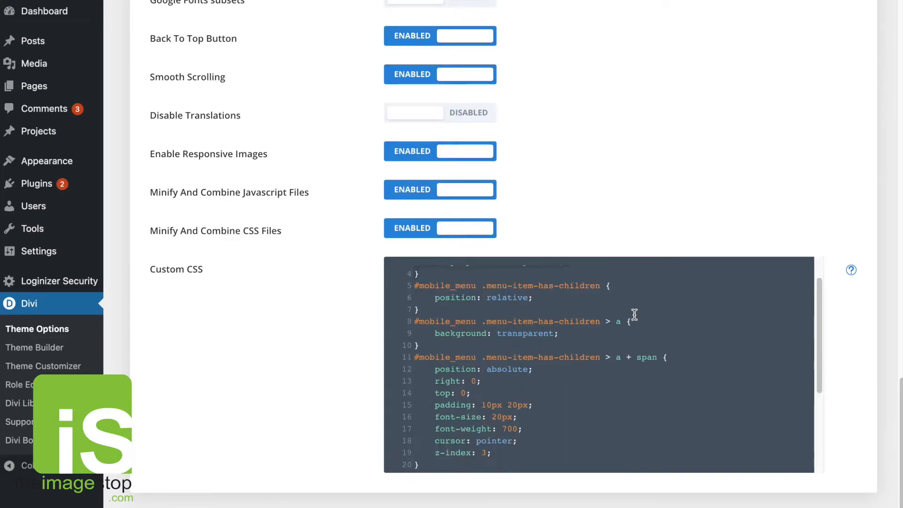
scroll(634, 314, "down", 1)
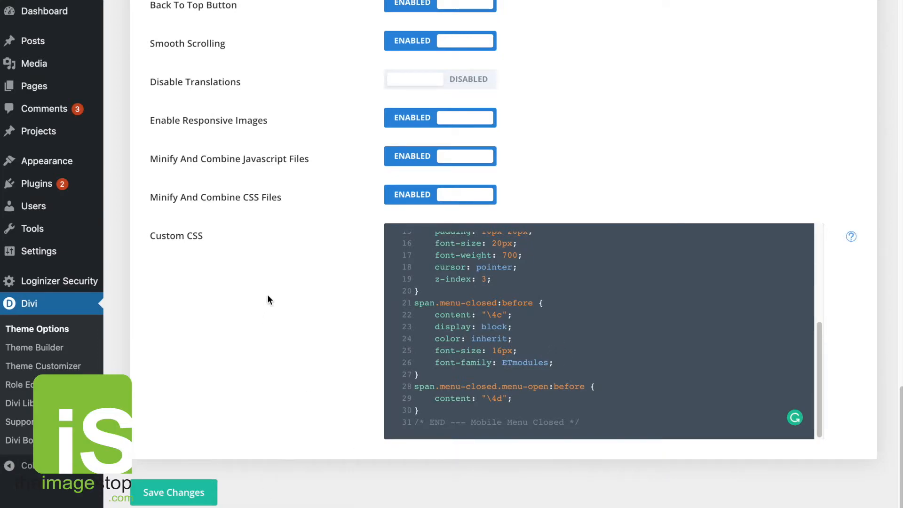
left_click(181, 493)
Step: Leave the theme options, open the list of pages and add a new page titled "Test page"
scroll(291, 298, "up", 1)
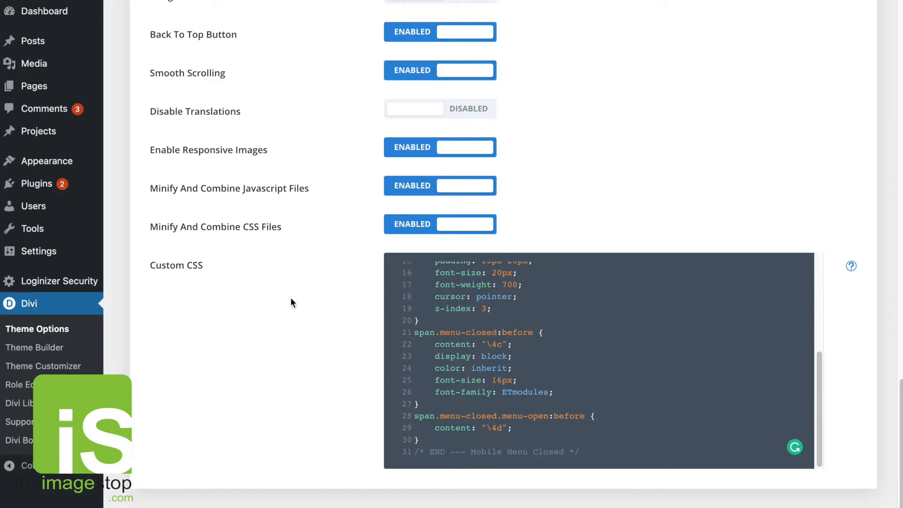
scroll(290, 302, "up", 10)
scroll(663, 171, "up", 10)
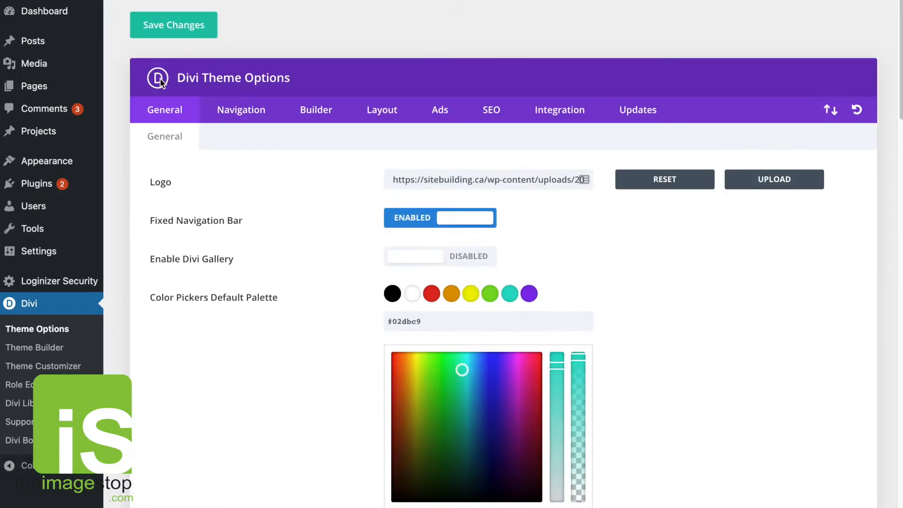
mouse_move(63, 46)
mouse_move(55, 86)
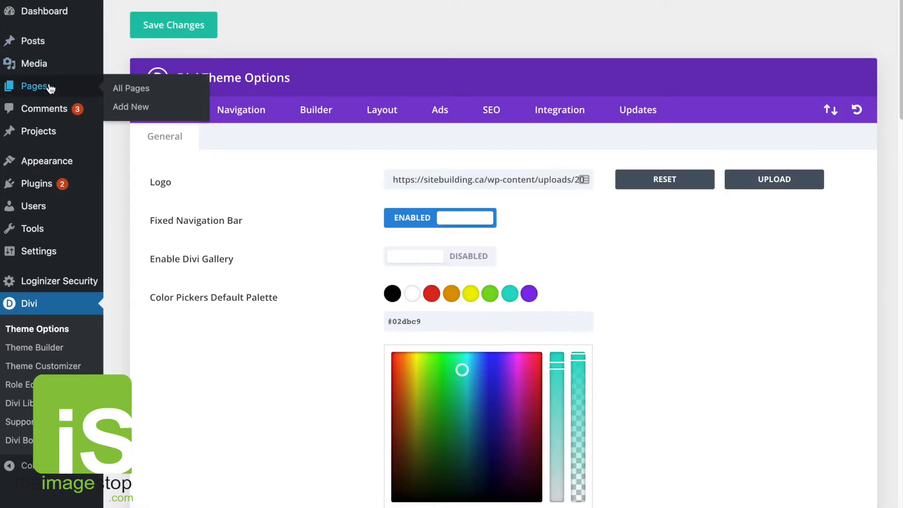
left_click(114, 89)
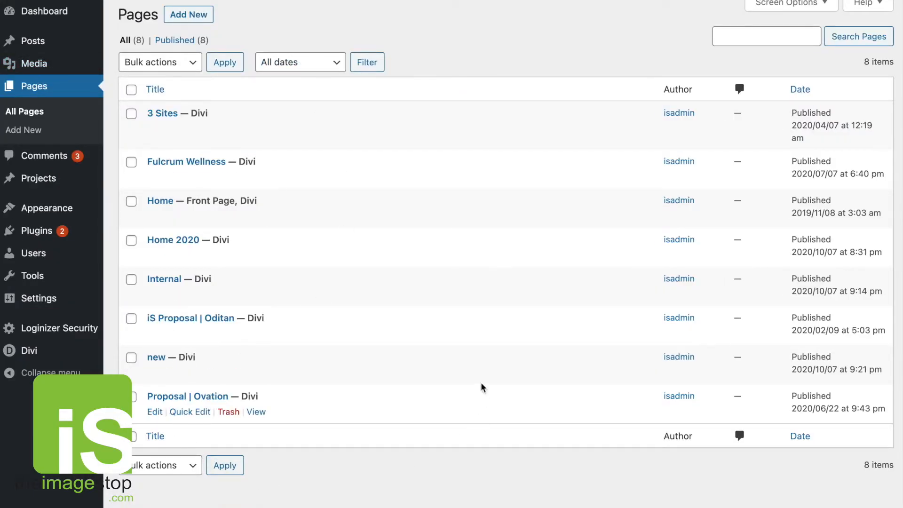
left_click(210, 17)
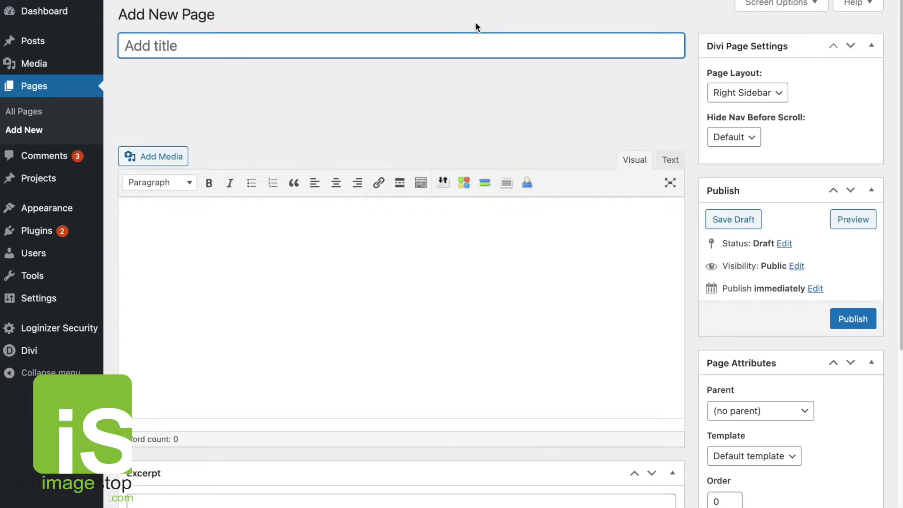
type("Test ")
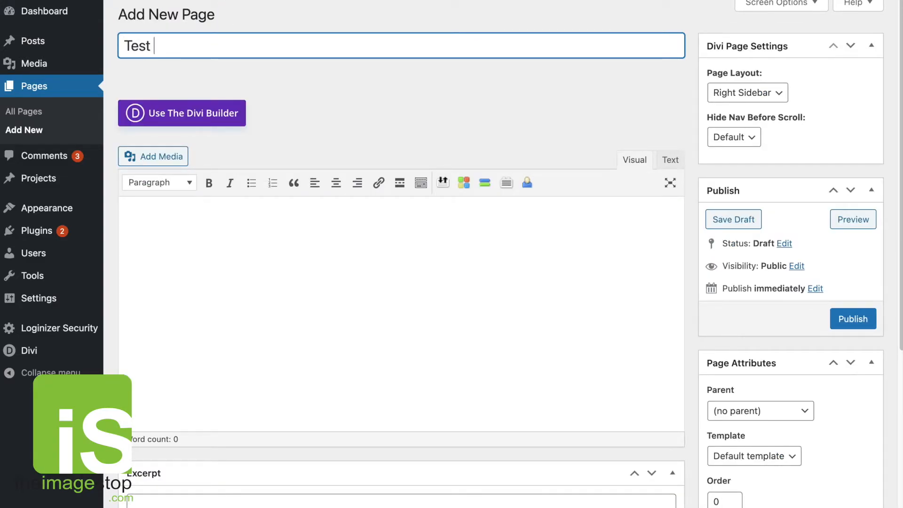
type("page")
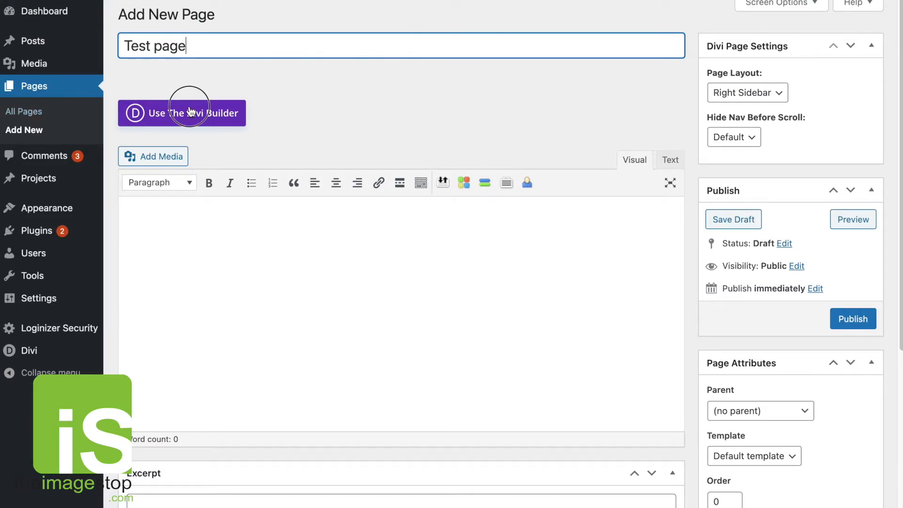
Step: Use the Divi Builder on the page, build it from scratch and dismiss the Insert Row dialog
left_click(125, 116)
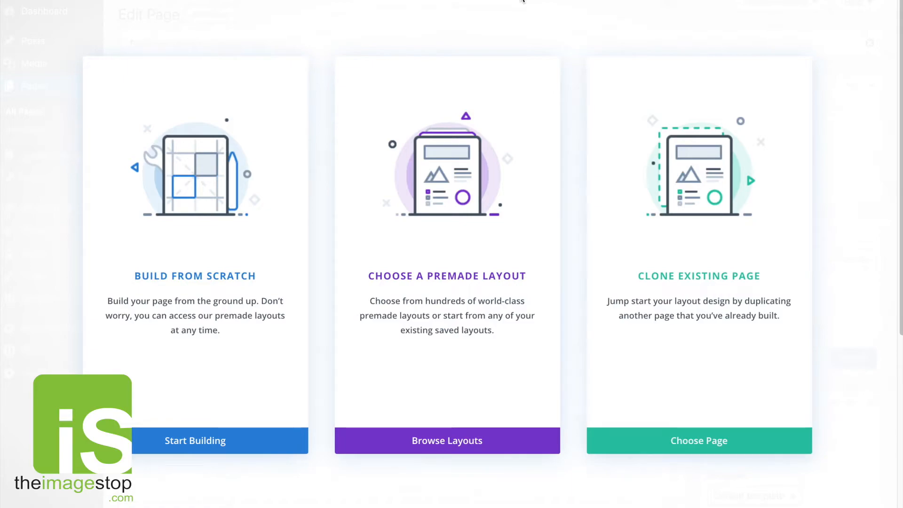
left_click(202, 275)
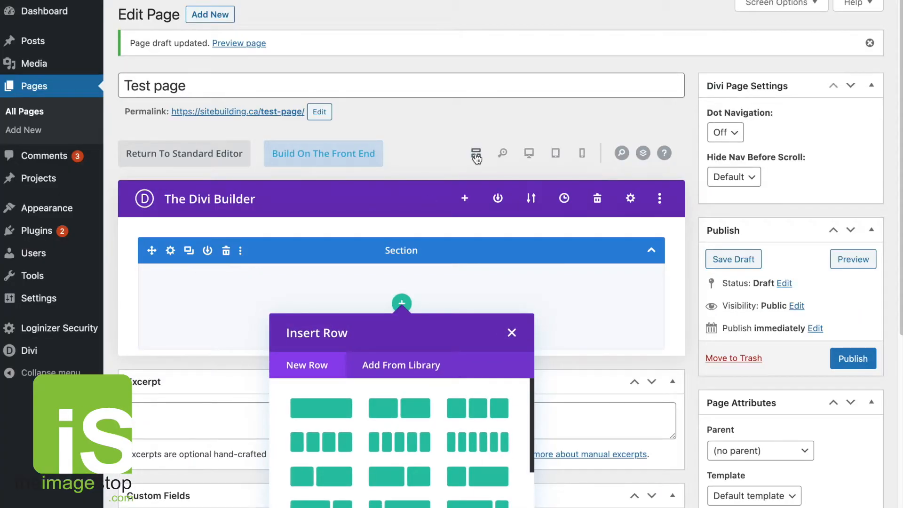
left_click(476, 159)
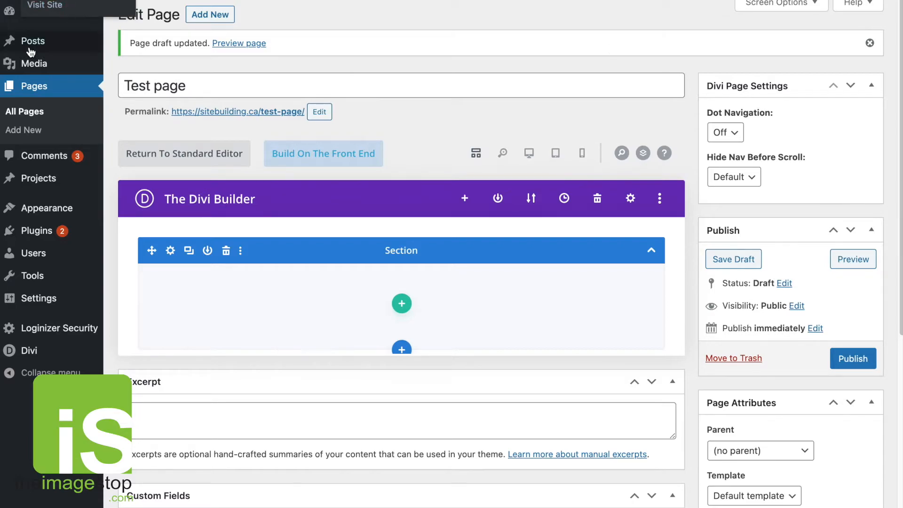
Step: Open the list of all pages in a new tab and view the published Internal page in another tab
right_click(32, 113)
left_click(32, 116)
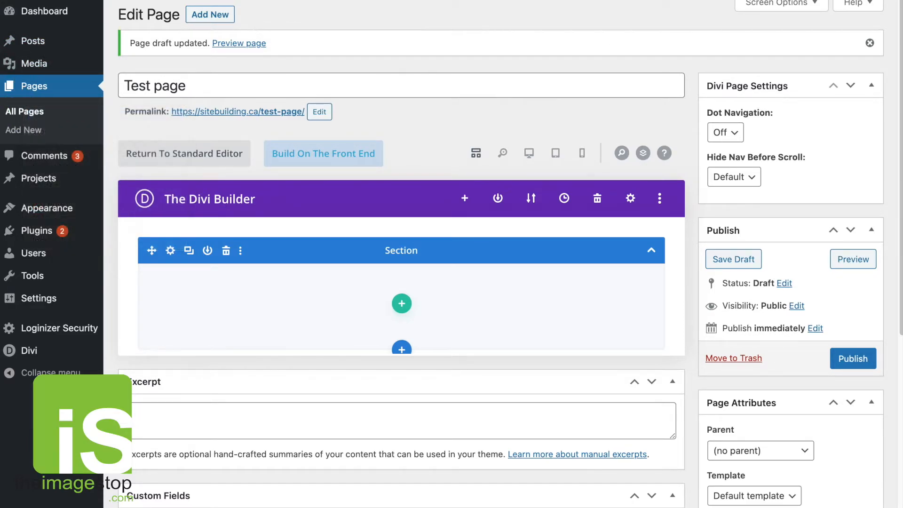
key("ctrl+Tab")
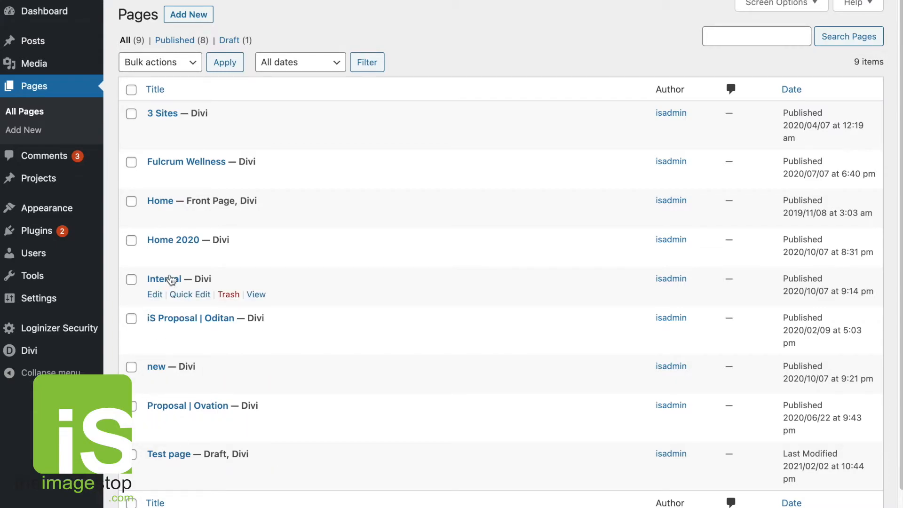
right_click(257, 295)
left_click(282, 301)
key("ctrl+Tab")
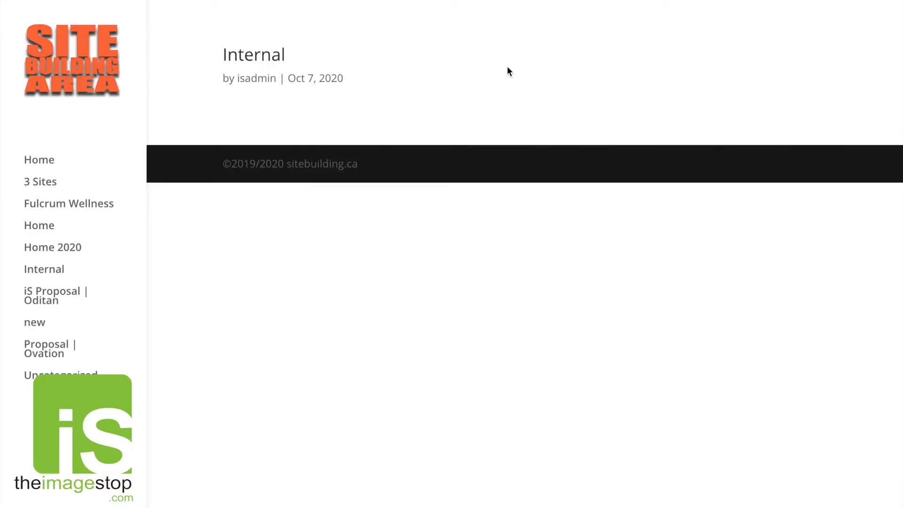
Step: Return to the page list, view the published 3 Sites page in a new tab and look over its content
key("ctrl+shift+Tab")
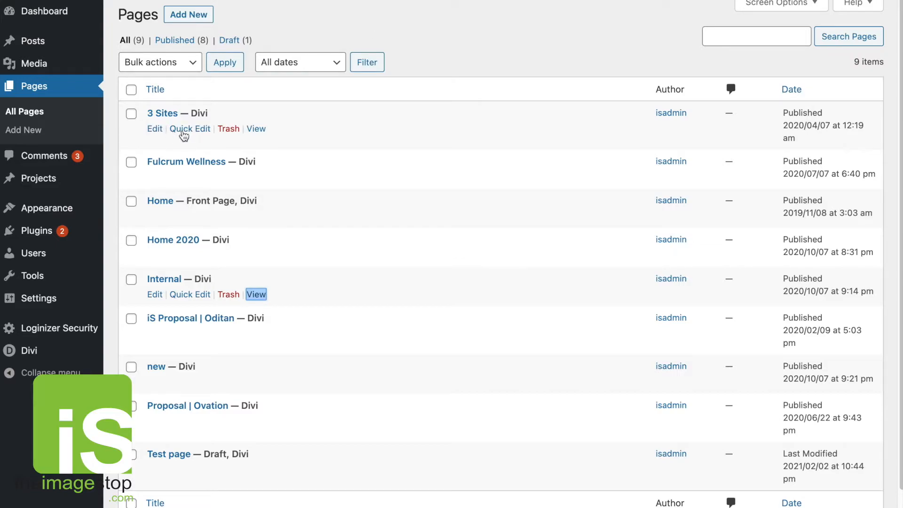
right_click(256, 128)
left_click(276, 132)
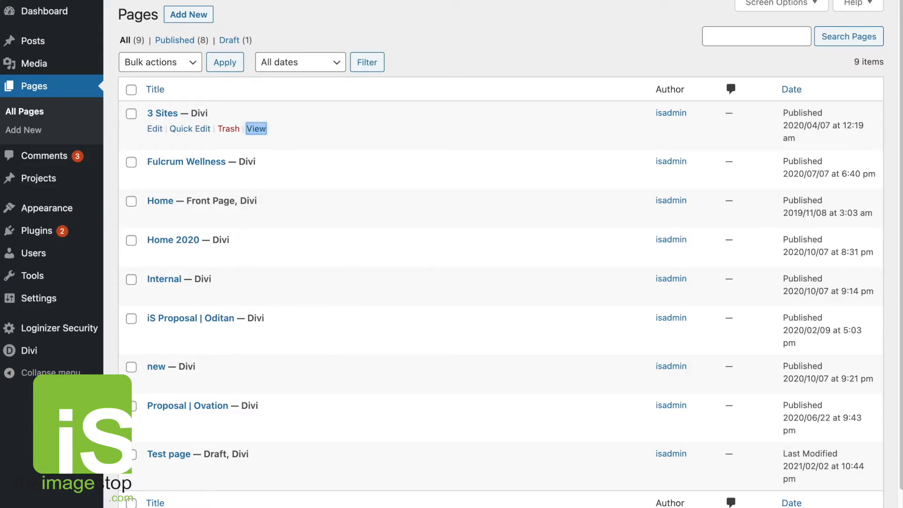
key("ctrl+Tab")
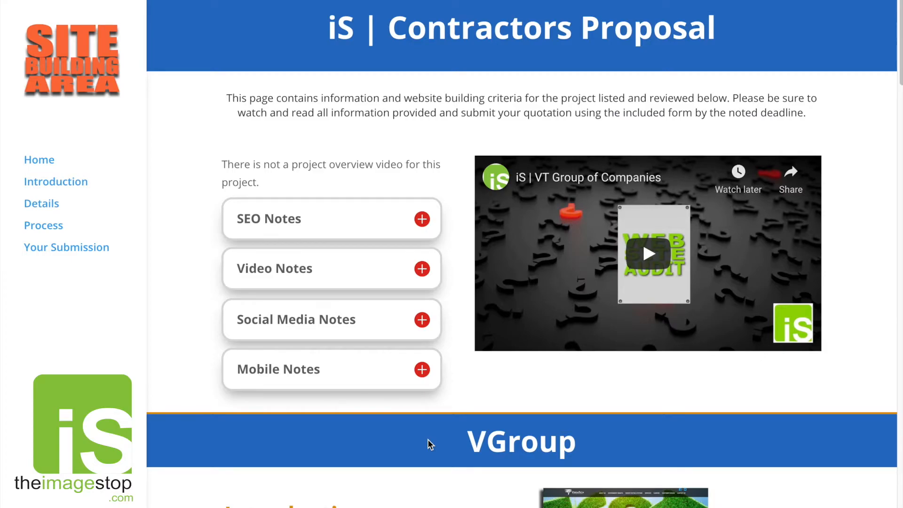
scroll(483, 94, "down", 2)
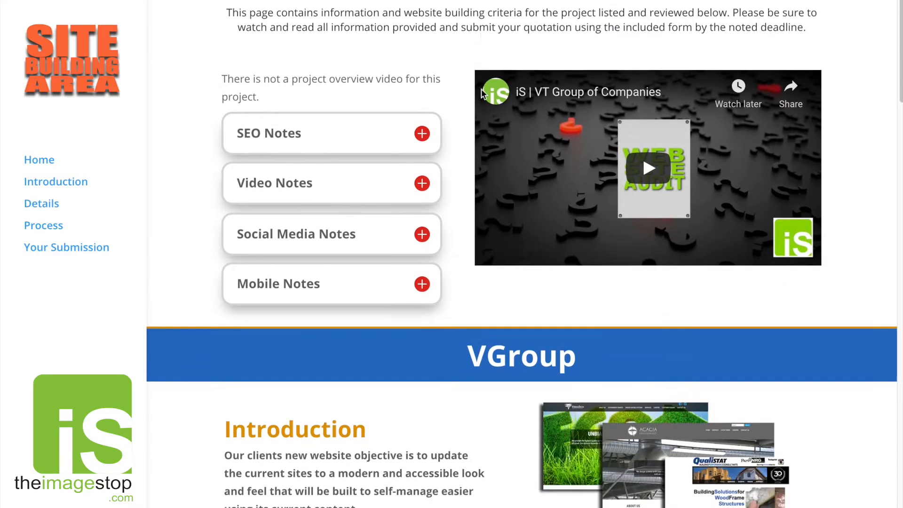
scroll(482, 93, "up", 2)
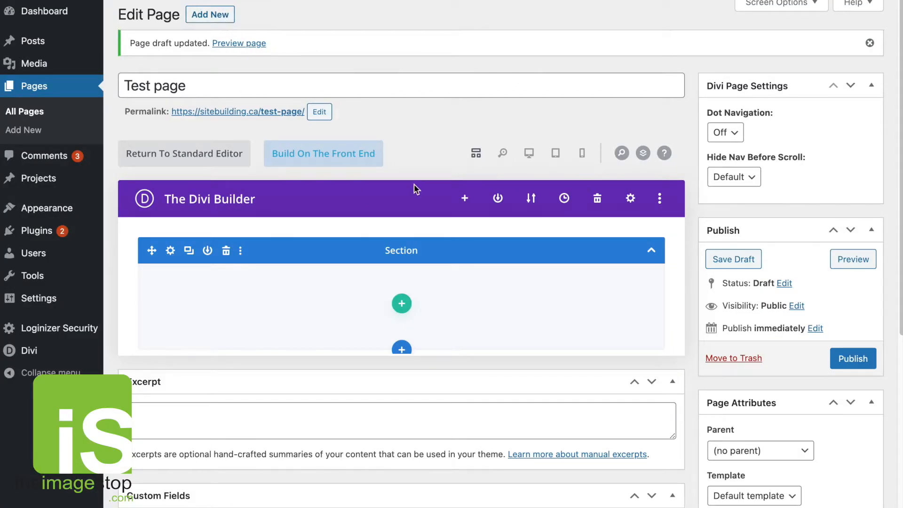
Step: Load the layout of an existing page into Test page from the library and publish the page
left_click(465, 202)
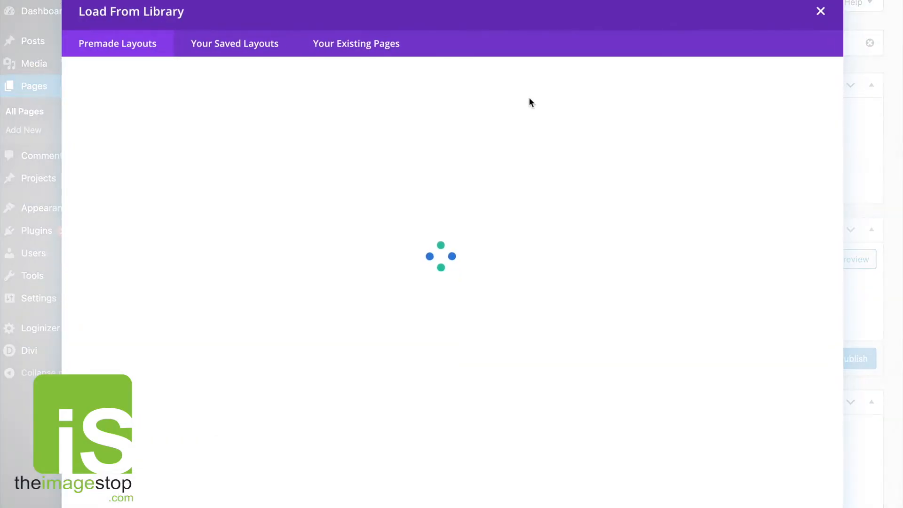
left_click(343, 49)
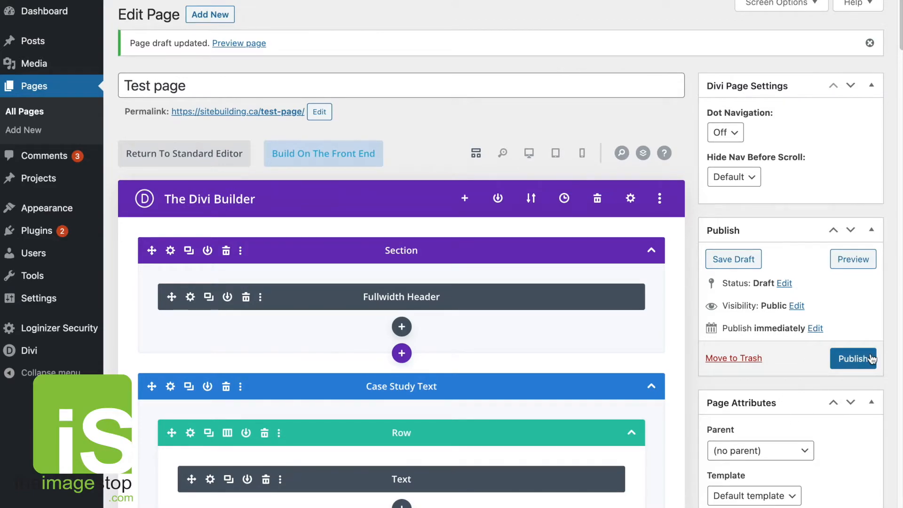
left_click(852, 358)
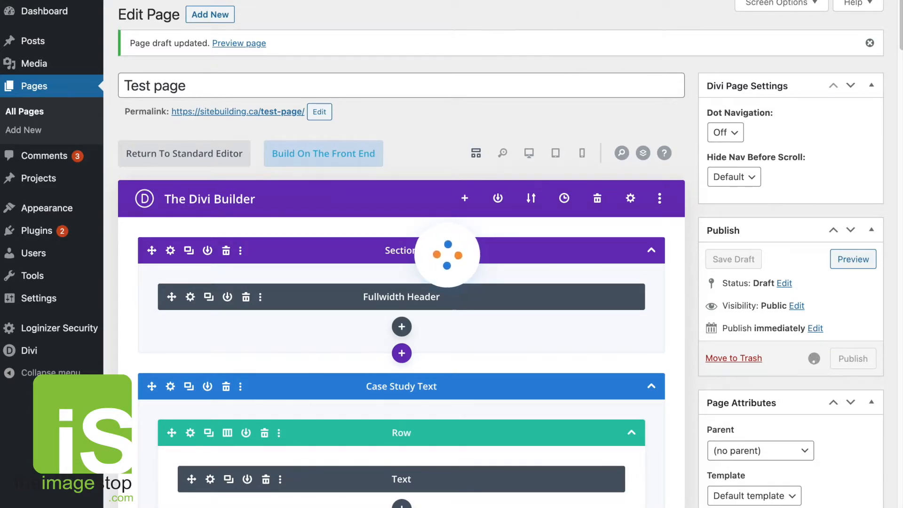
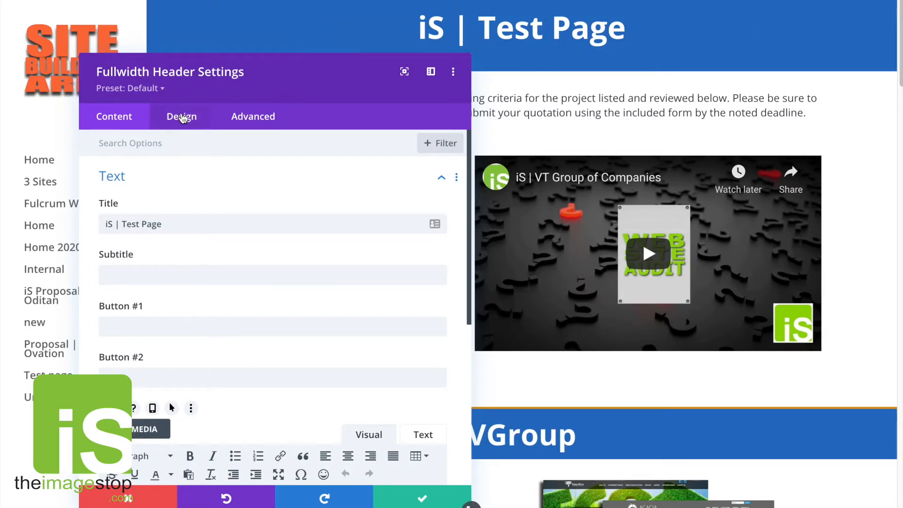
Step: Set the title font weight of the page's Fullwidth Header to Regular
left_click(181, 117)
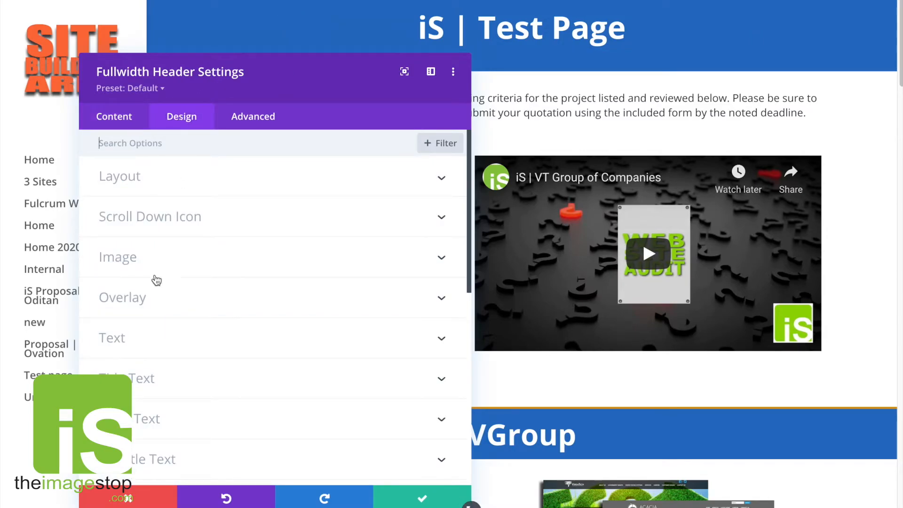
left_click(130, 376)
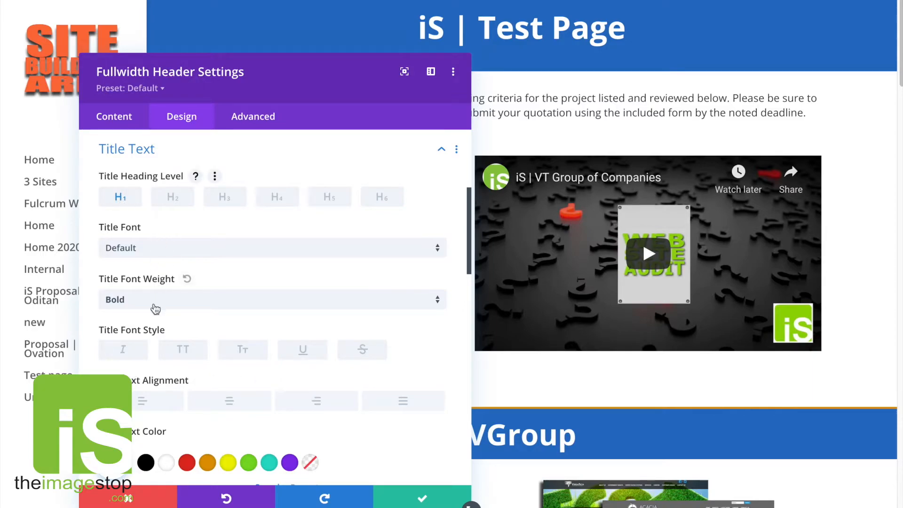
left_click(153, 305)
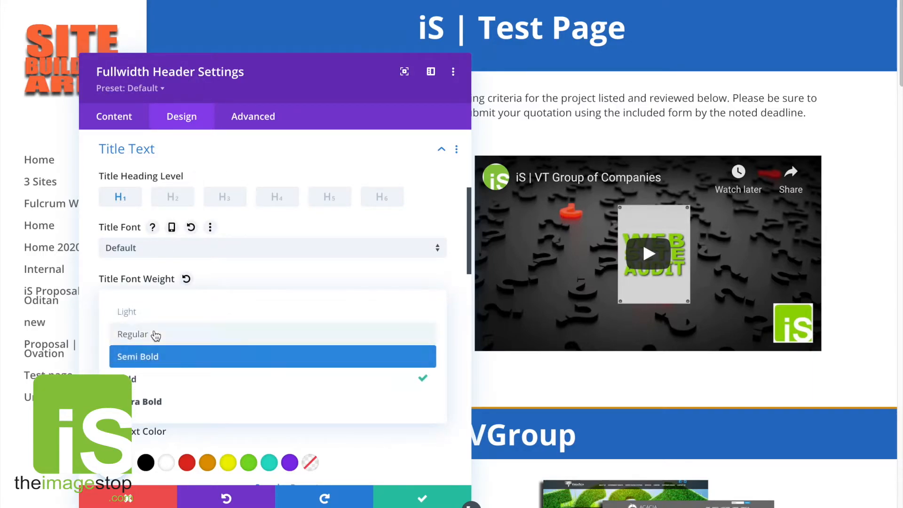
left_click(156, 335)
Step: Color the header's title text yellow, try left alignment and align the title right
scroll(275, 370, "down", 1)
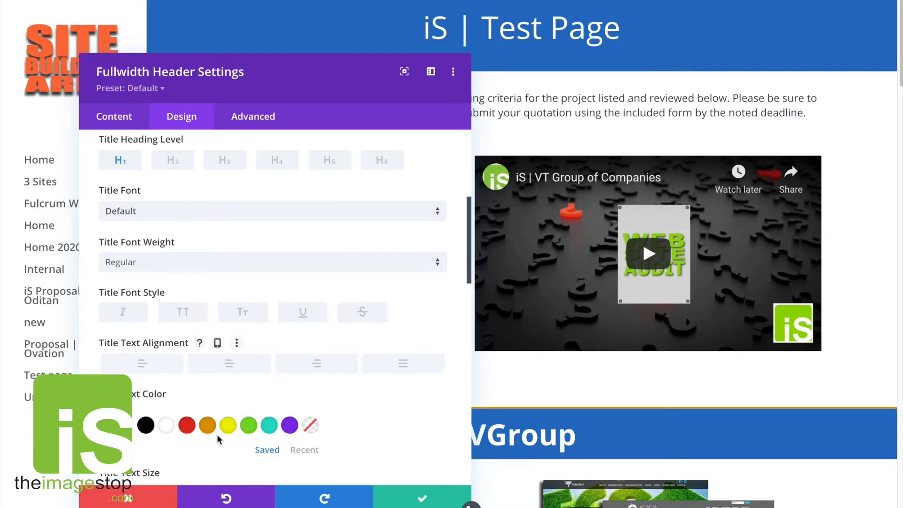
left_click(229, 429)
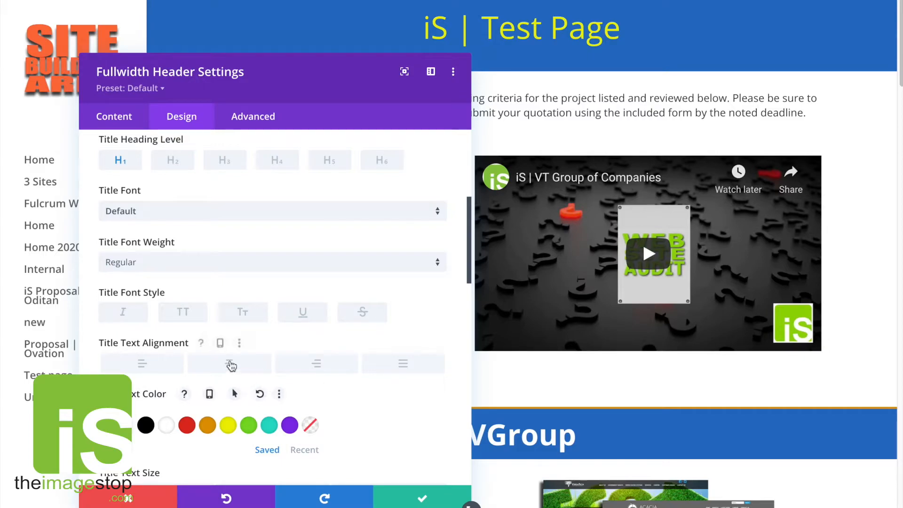
left_click(153, 367)
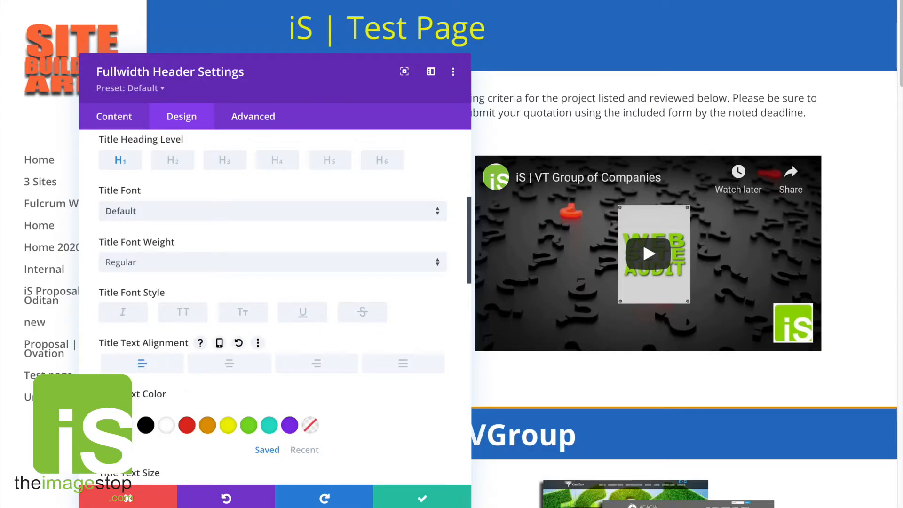
left_click(329, 370)
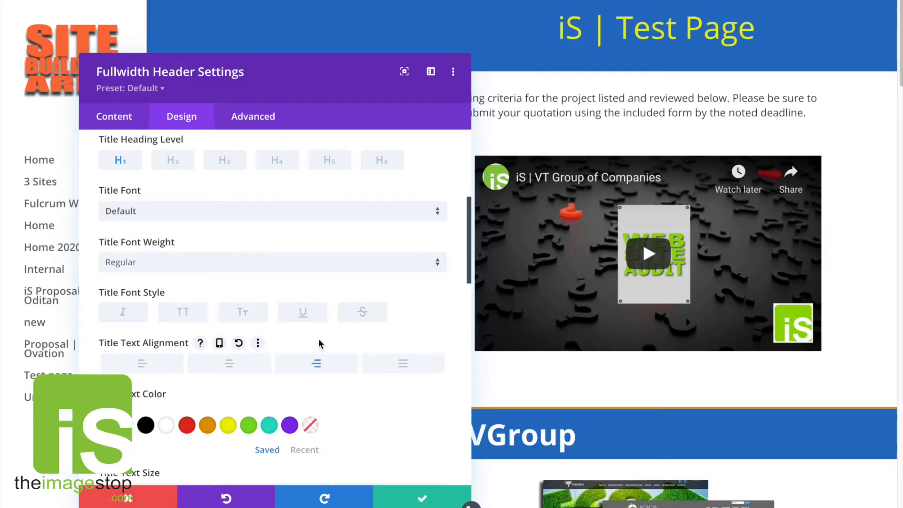
Step: Enter "llfg ger egres lusgeF LG" as the body text of the Fullwidth Header
left_click(123, 123)
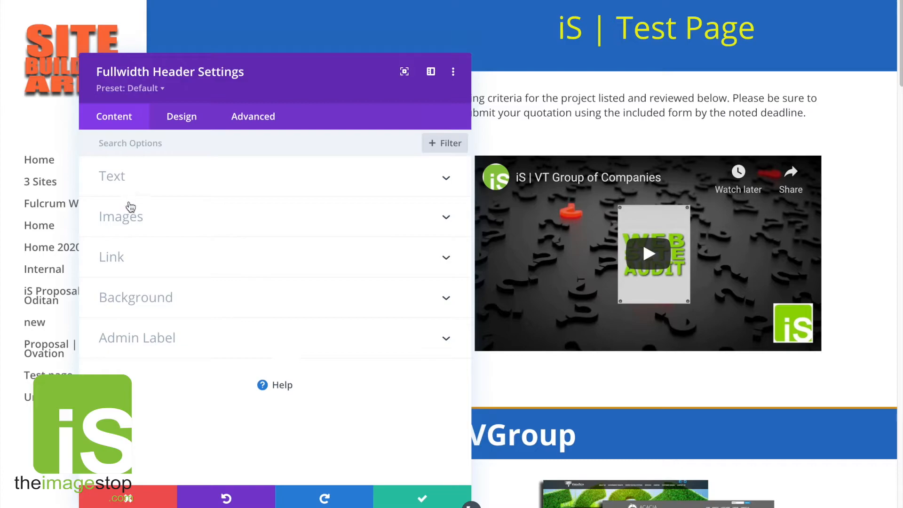
left_click(128, 178)
scroll(312, 329, "down", 3)
left_click(217, 319)
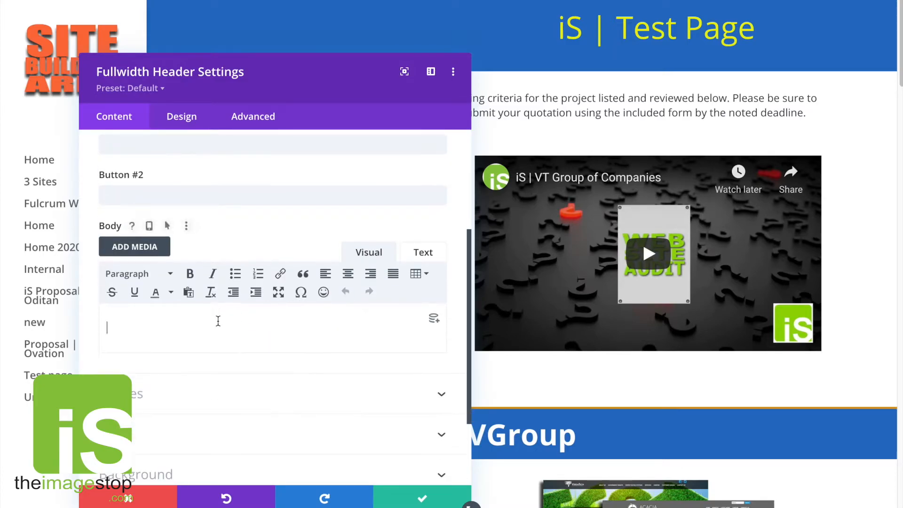
type("llfg ger egres lusgeF LG")
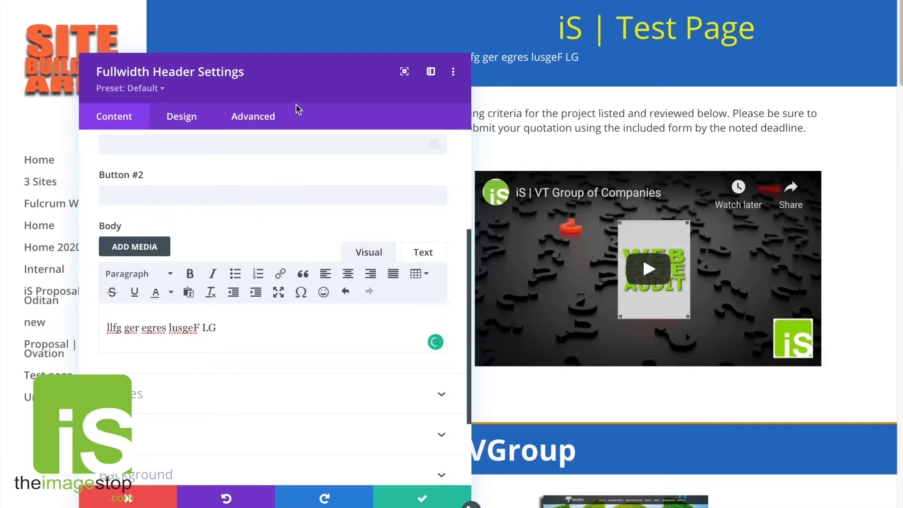
Step: Move the settings window aside, try center and right alignment on the header's body text and remove the alignment again
left_click_drag(301, 86, 269, 72)
left_click_drag(213, 315, 35, 308)
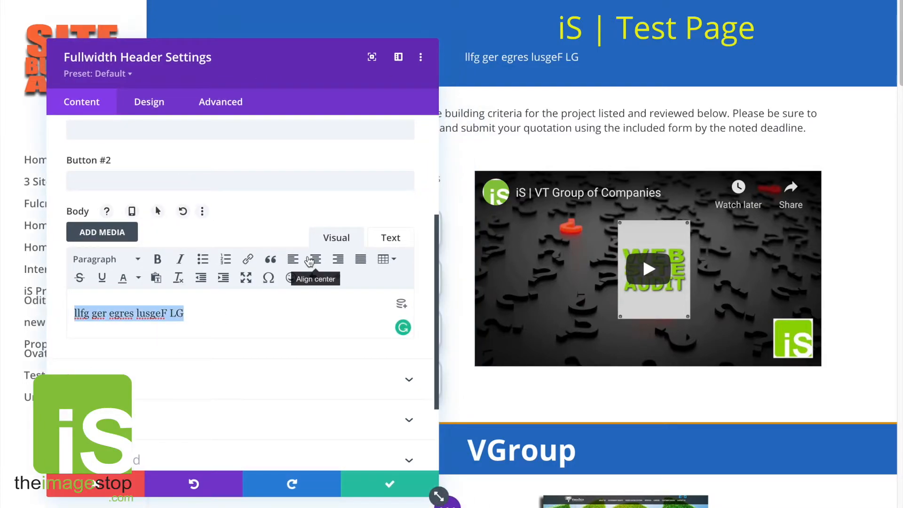
left_click(316, 259)
left_click(338, 263)
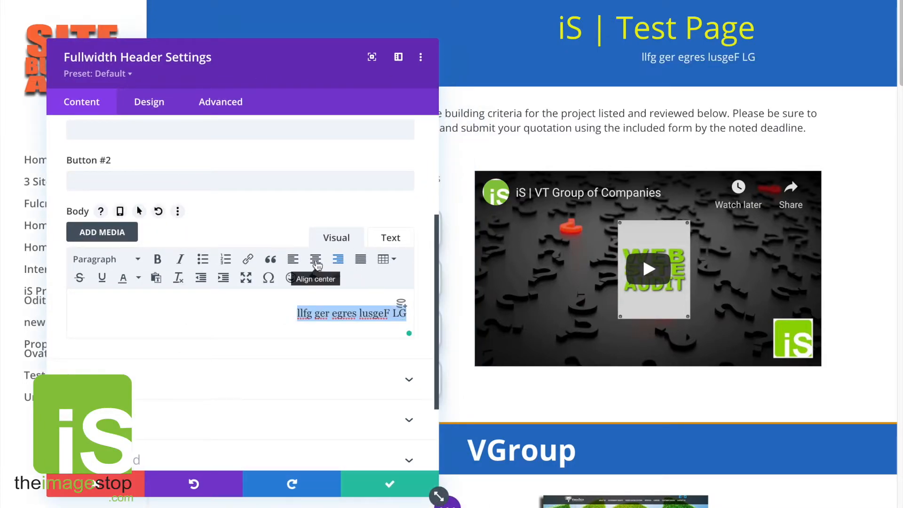
left_click(338, 259)
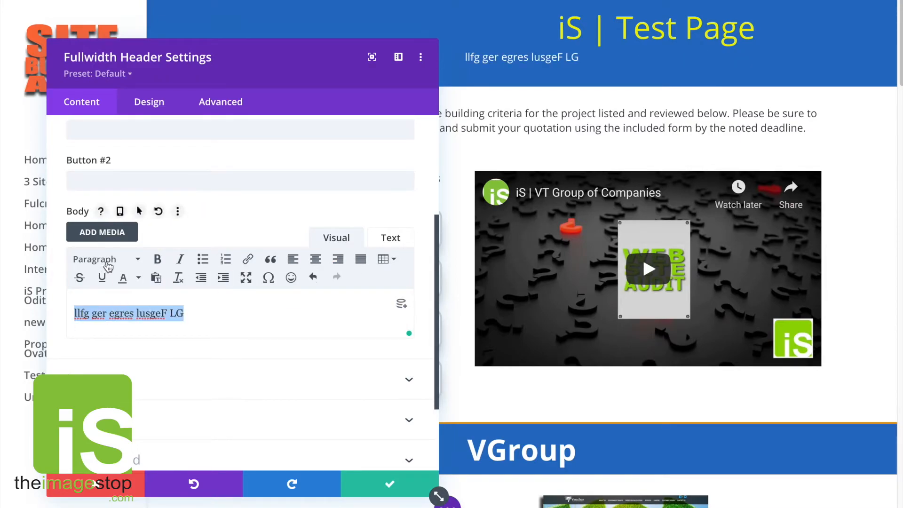
Step: Check the paragraph styles available for the header's body text and review the Title Text design settings
left_click(110, 260)
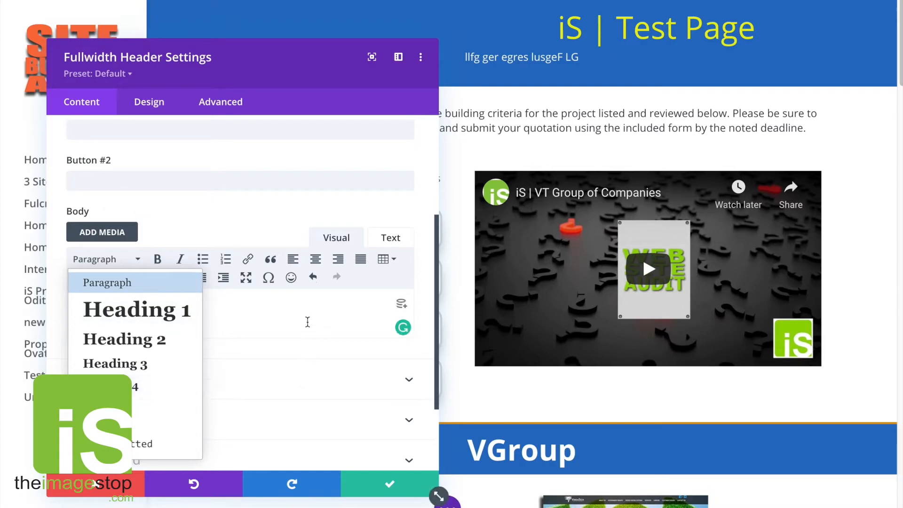
left_click(306, 320)
left_click(137, 105)
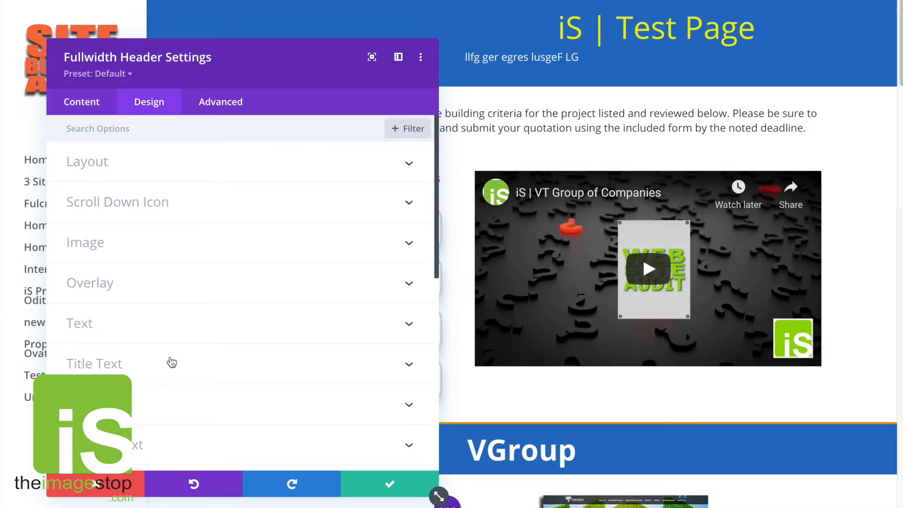
left_click(120, 371)
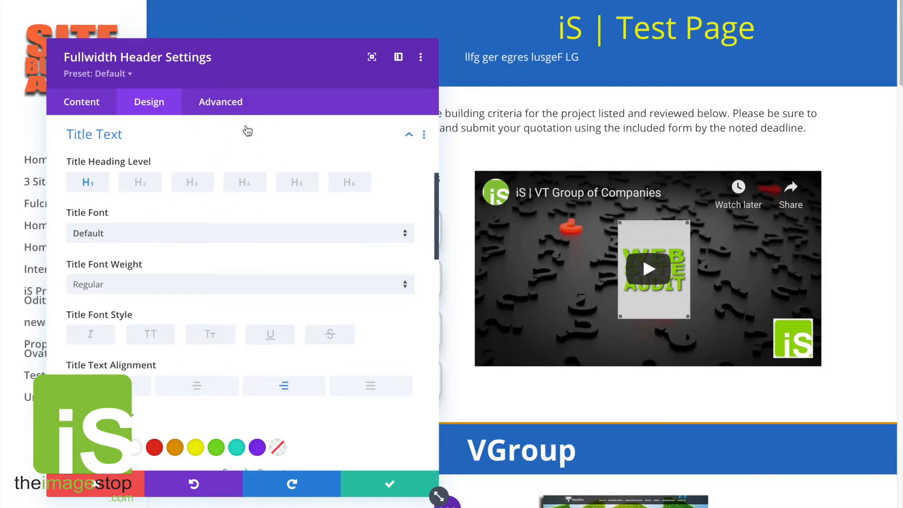
Step: Examine the Fullwidth Header's advanced CSS ID & Classes and Custom CSS settings
left_click(232, 108)
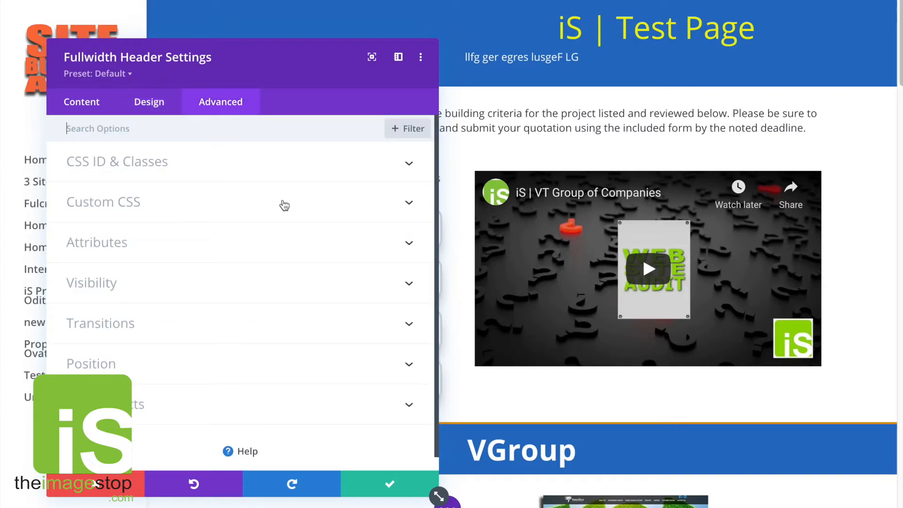
left_click(165, 171)
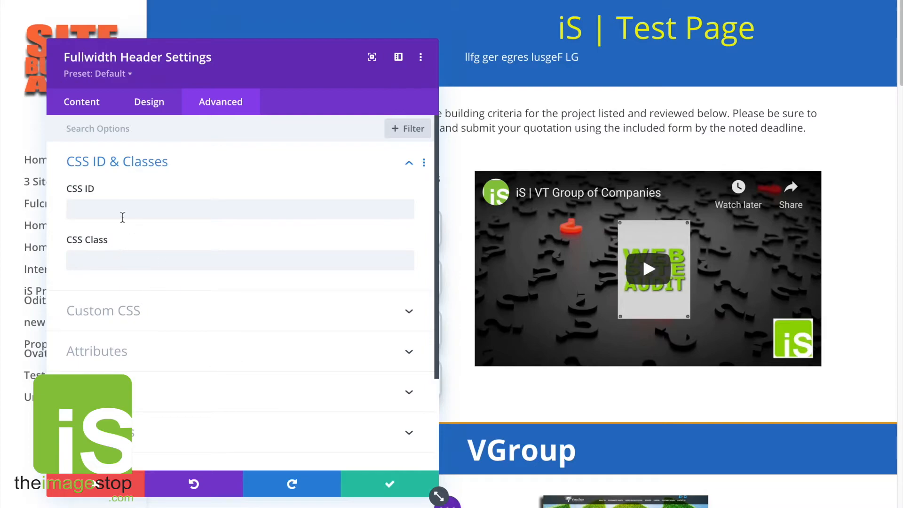
left_click(120, 310)
scroll(170, 249, "down", 4)
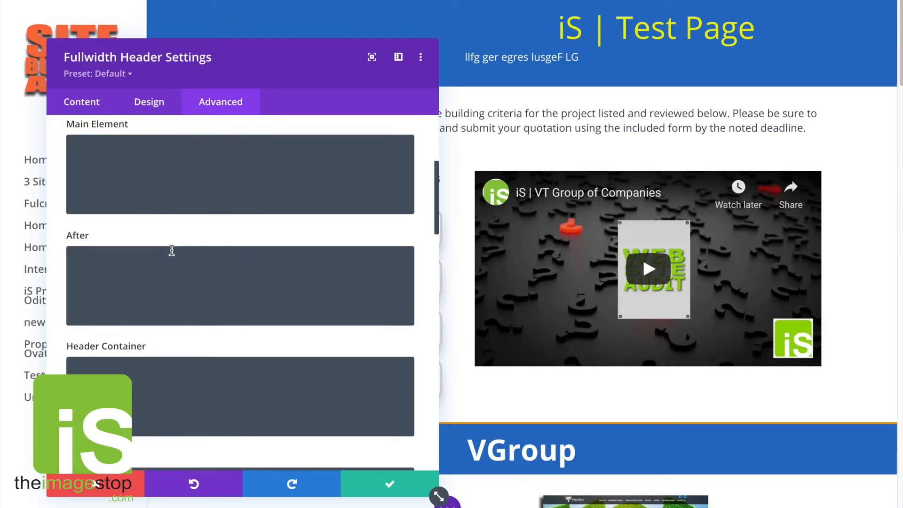
scroll(171, 251, "down", 3)
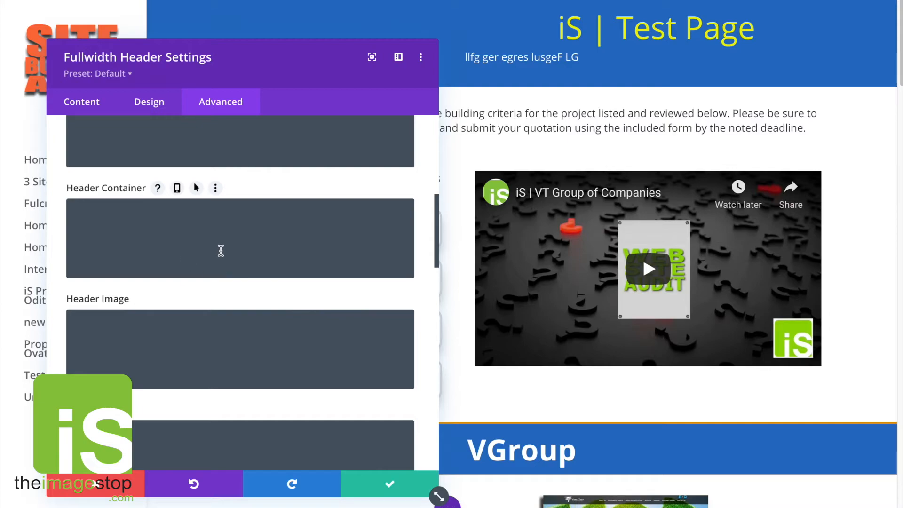
scroll(221, 250, "down", 1)
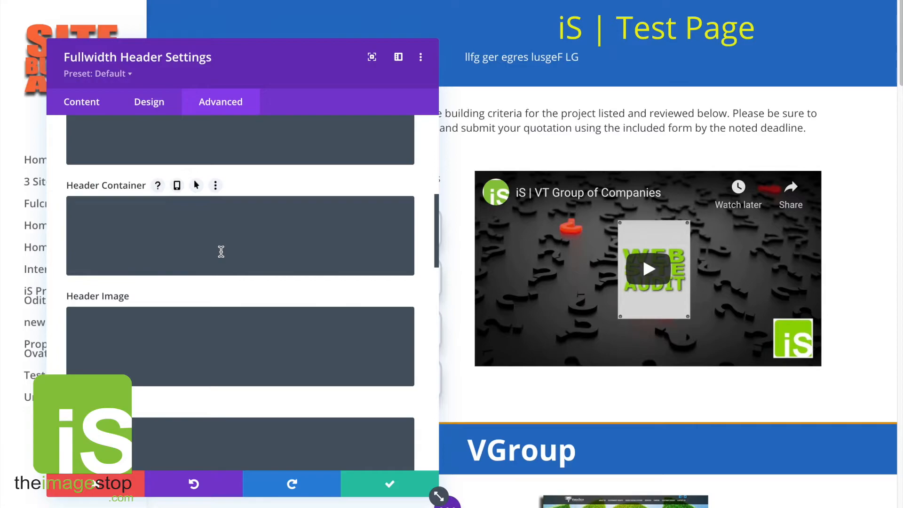
scroll(221, 251, "down", 1)
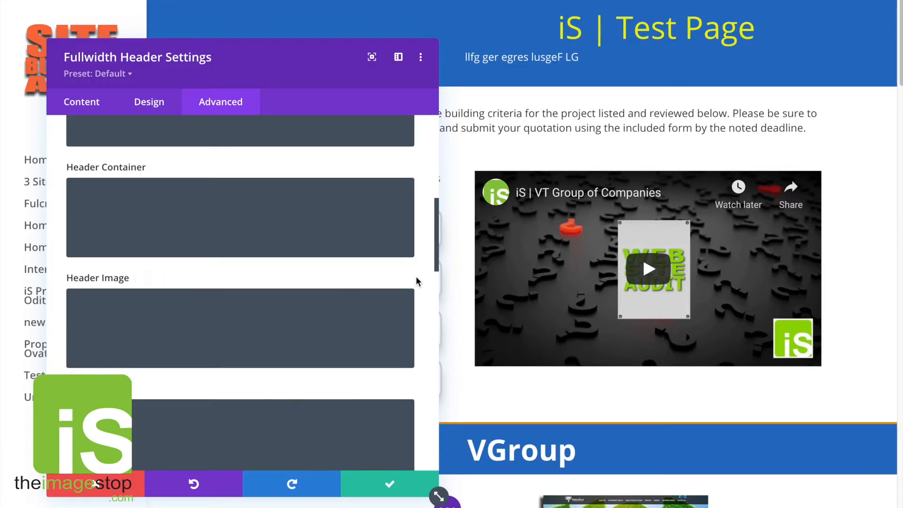
scroll(416, 281, "down", 10)
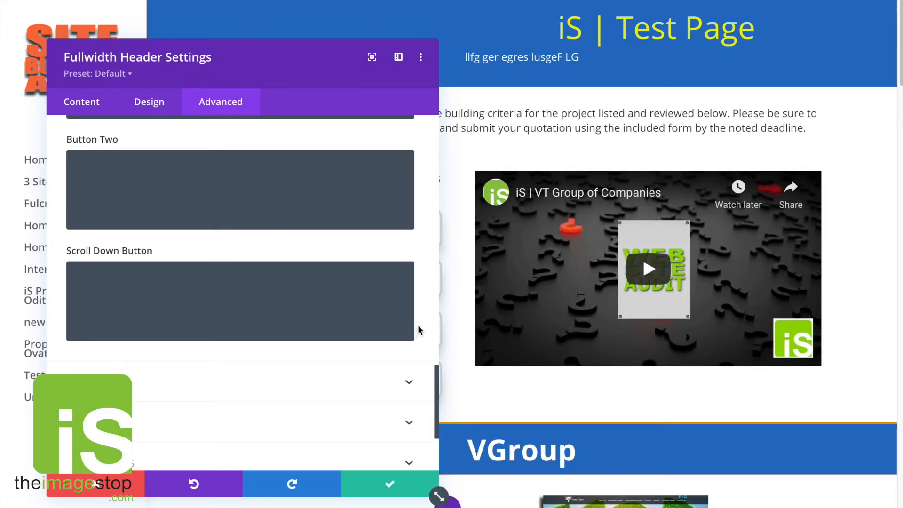
scroll(420, 331, "down", 3)
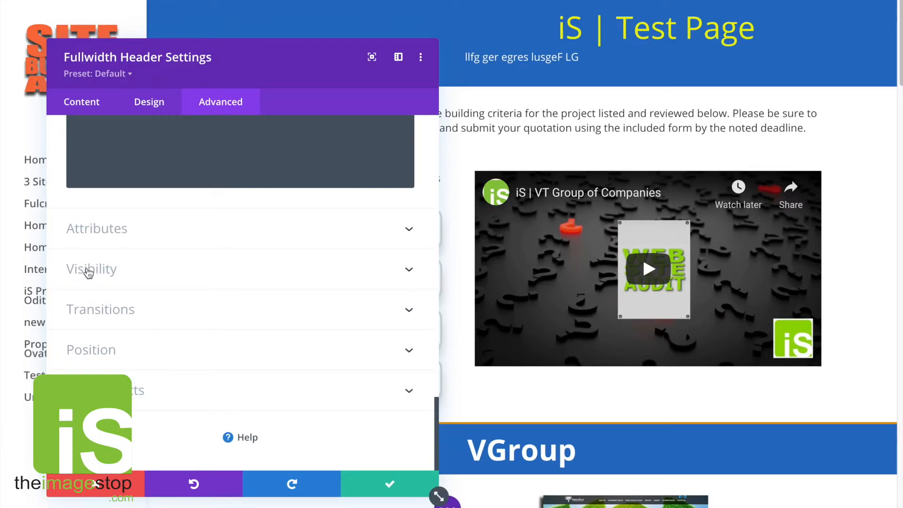
Step: Try disabling the Fullwidth Header on phone, tablet and desktop, and discard all changes made to the header
left_click(132, 273)
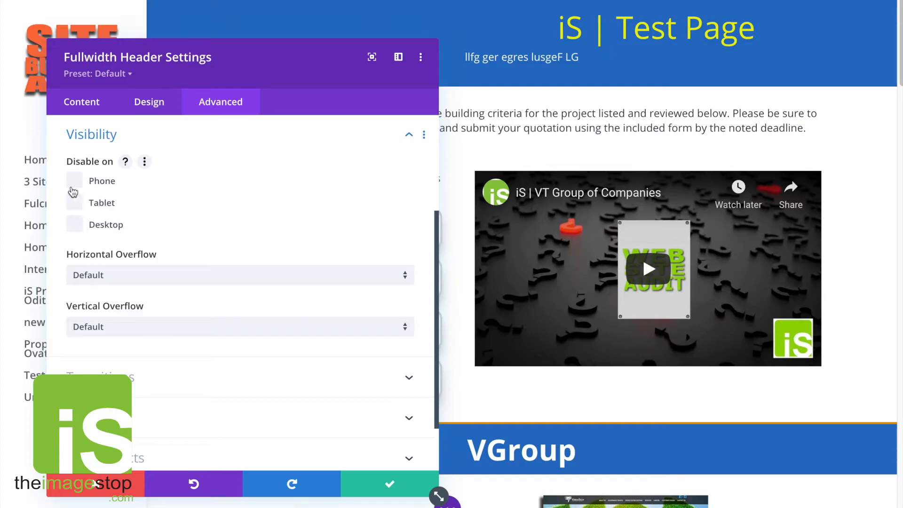
left_click(74, 183)
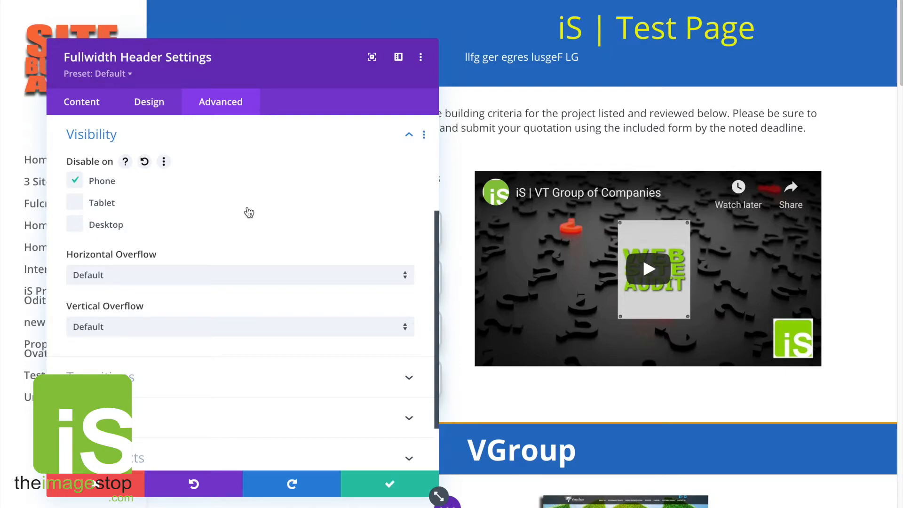
left_click(81, 206)
left_click(76, 224)
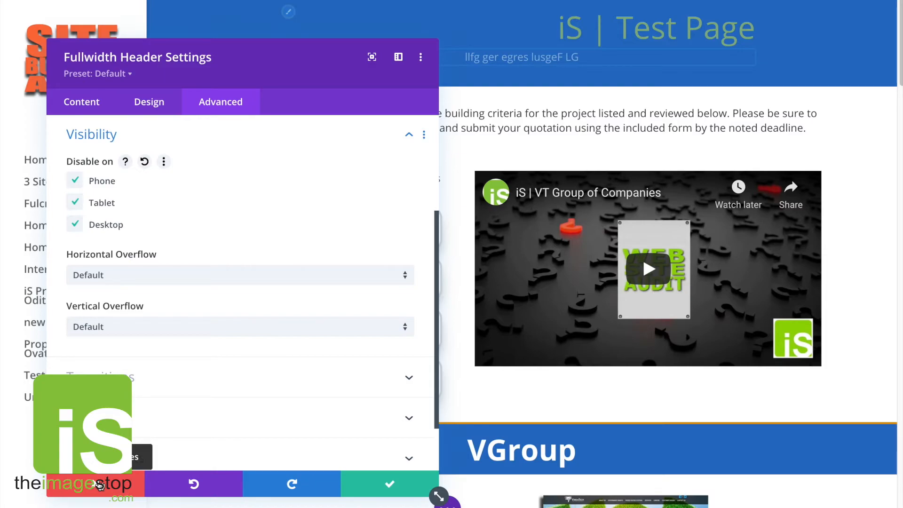
left_click(99, 485)
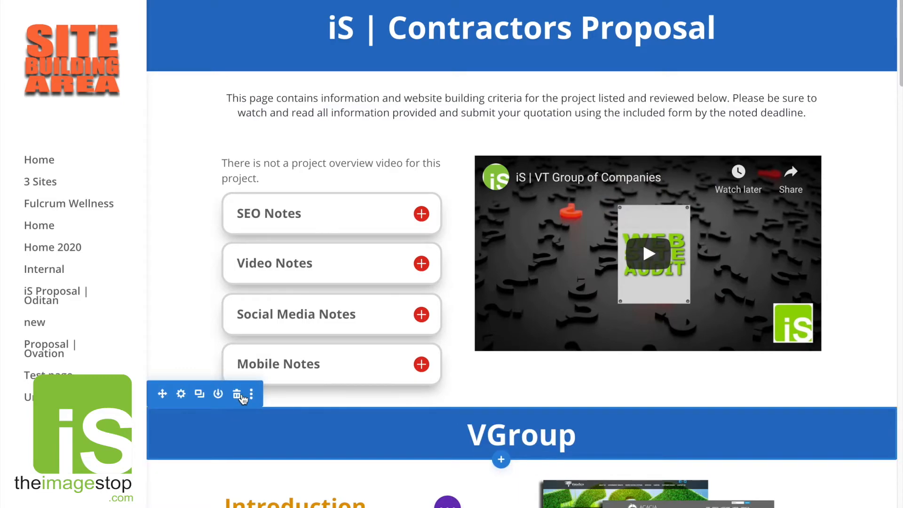
Step: Delete all sections between the Mobile Notes toggle and the copyright footer, from the VGroup heading through the logo section
left_click(242, 398)
left_click(242, 398)
left_click(242, 397)
left_click(237, 394)
left_click(238, 394)
left_click(237, 394)
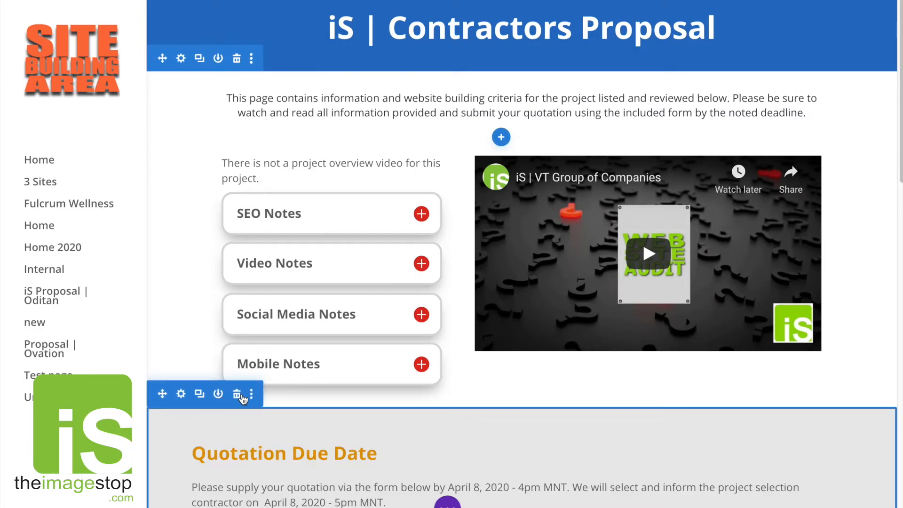
left_click(241, 397)
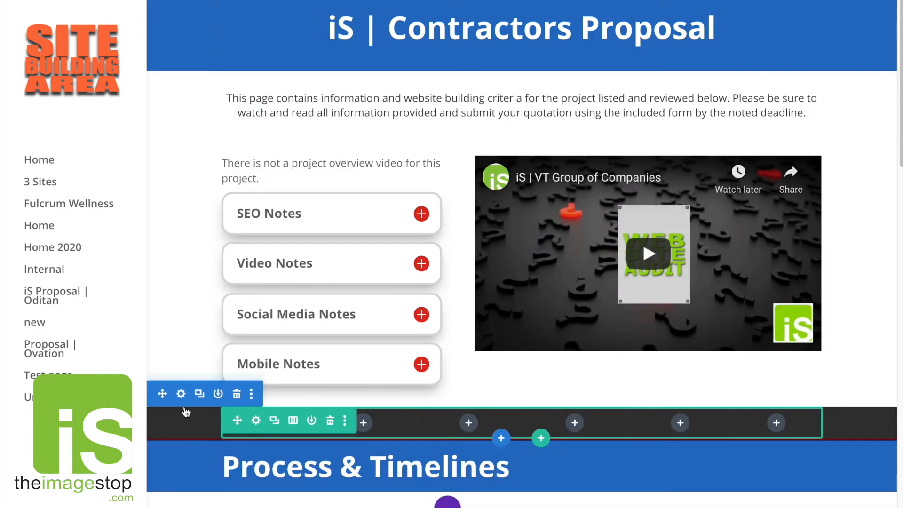
left_click(237, 394)
left_click(237, 394)
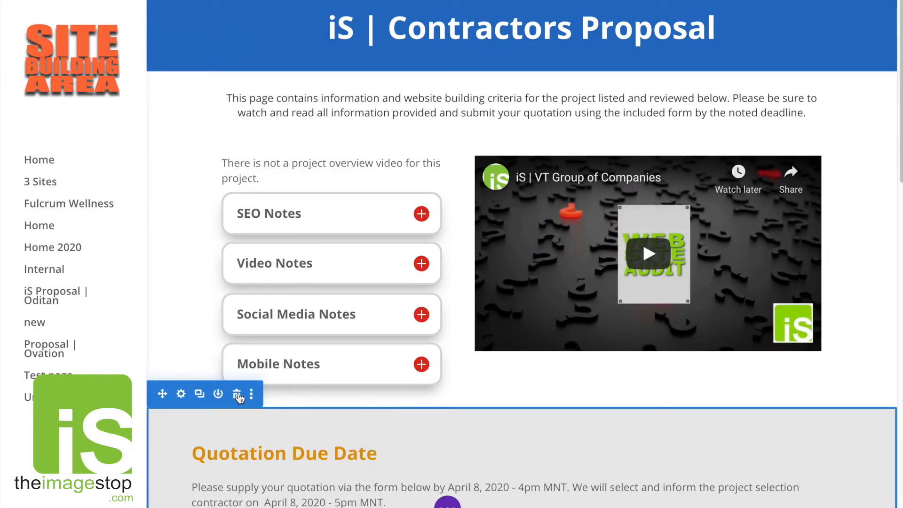
left_click(237, 394)
left_click(237, 394)
left_click(237, 394)
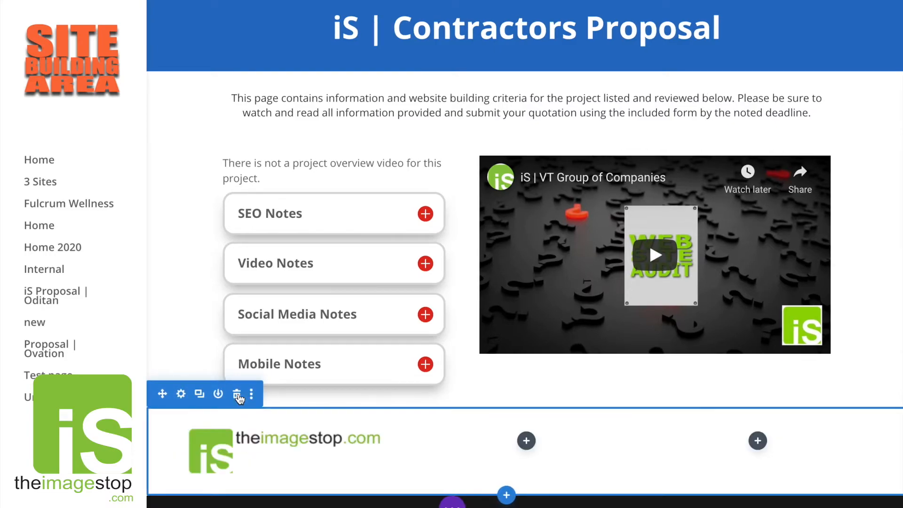
left_click(236, 394)
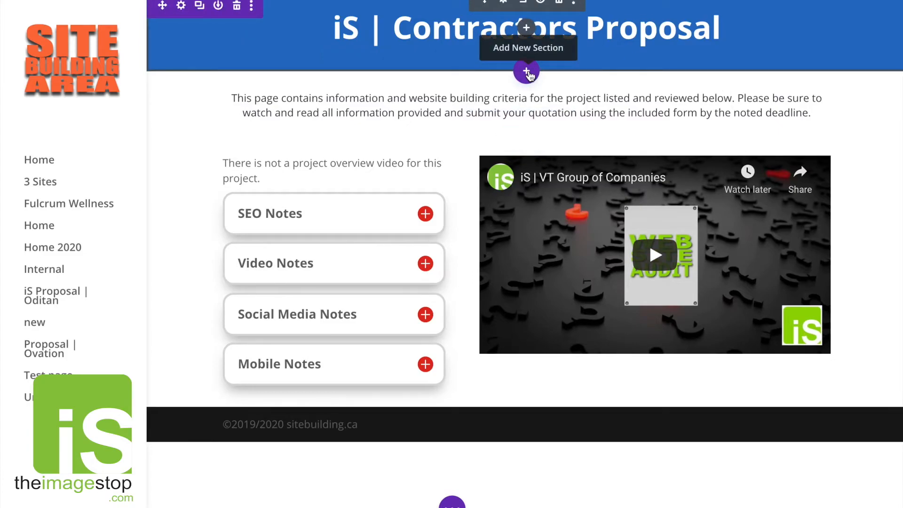
left_click(527, 73)
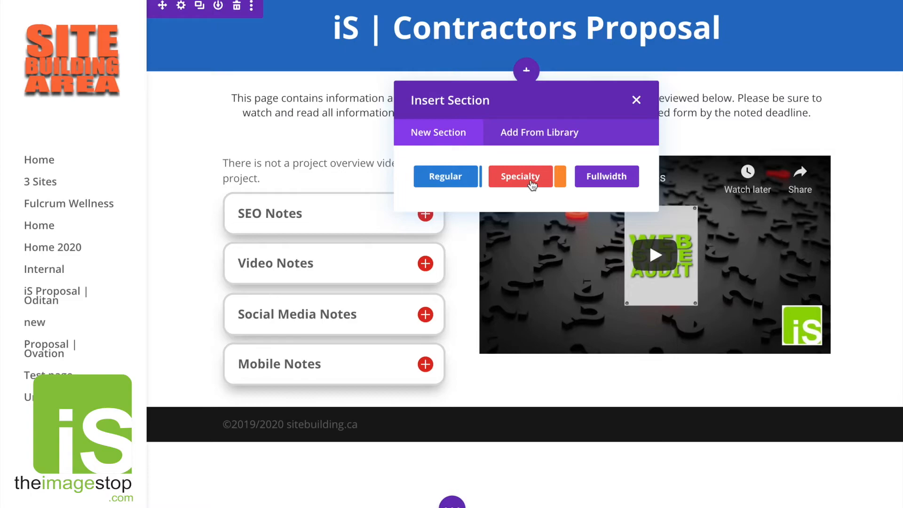
left_click(532, 185)
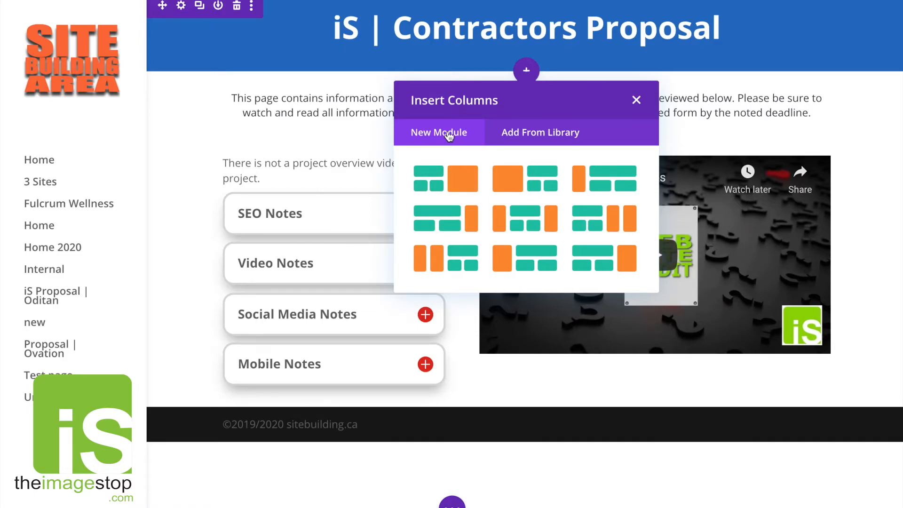
left_click(637, 101)
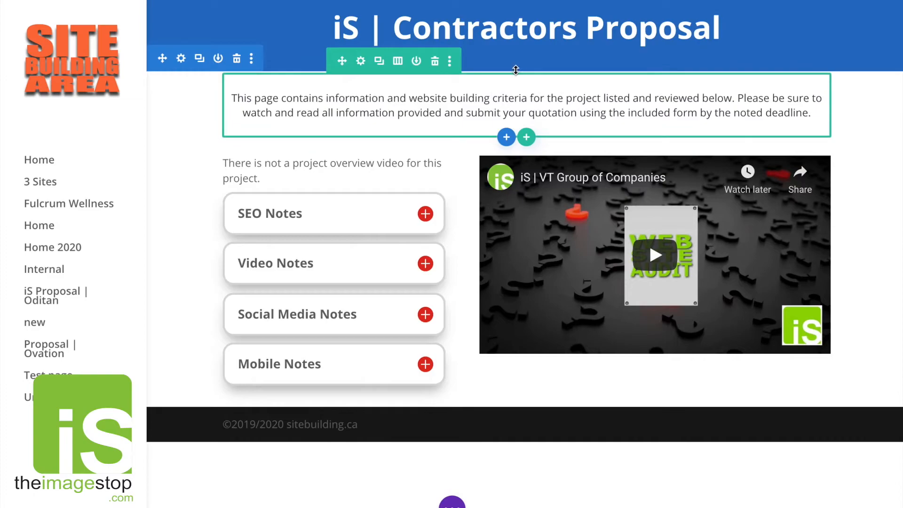
Step: Insert a Regular section below the page header with a quarter-half-quarter column row, and move the video into its middle column
left_click(526, 72)
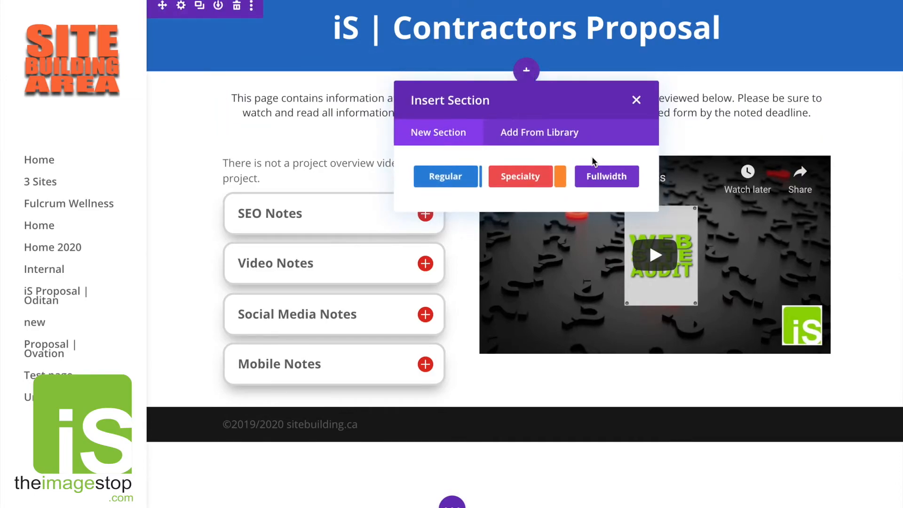
left_click(422, 177)
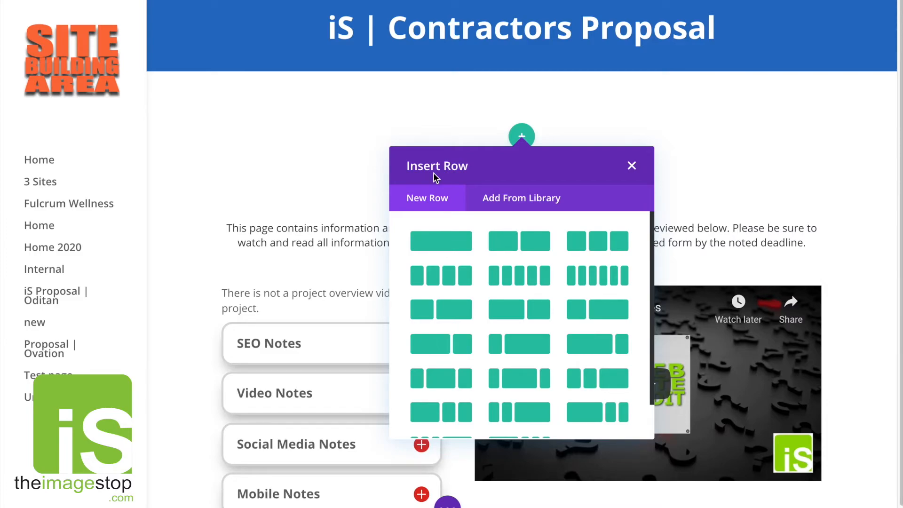
scroll(609, 335, "down", 1)
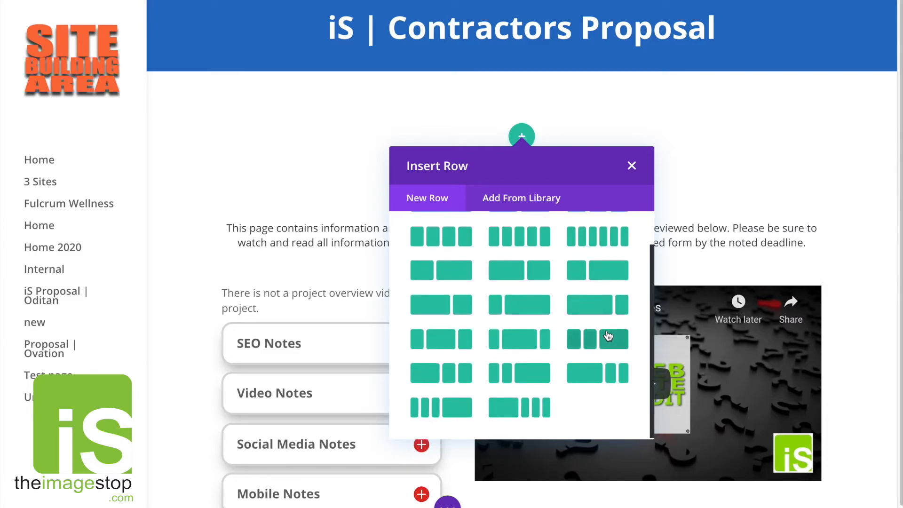
scroll(609, 335, "up", 1)
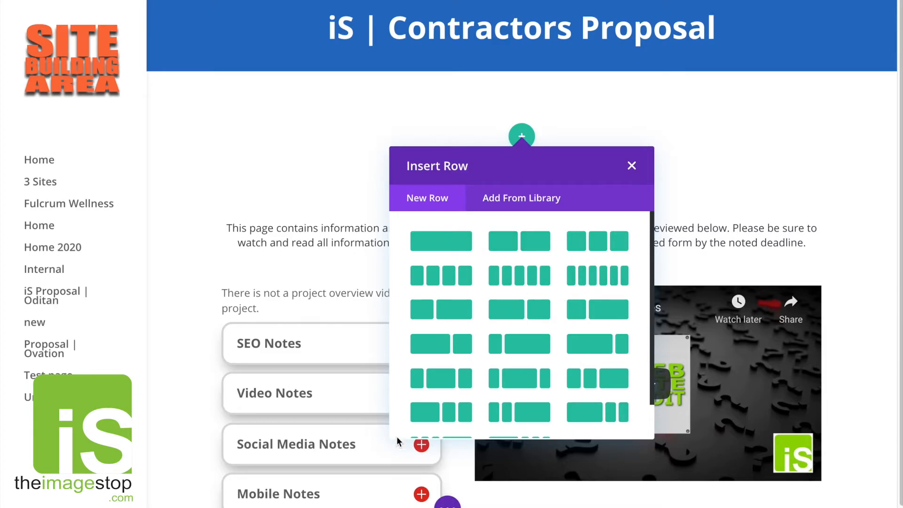
left_click(444, 378)
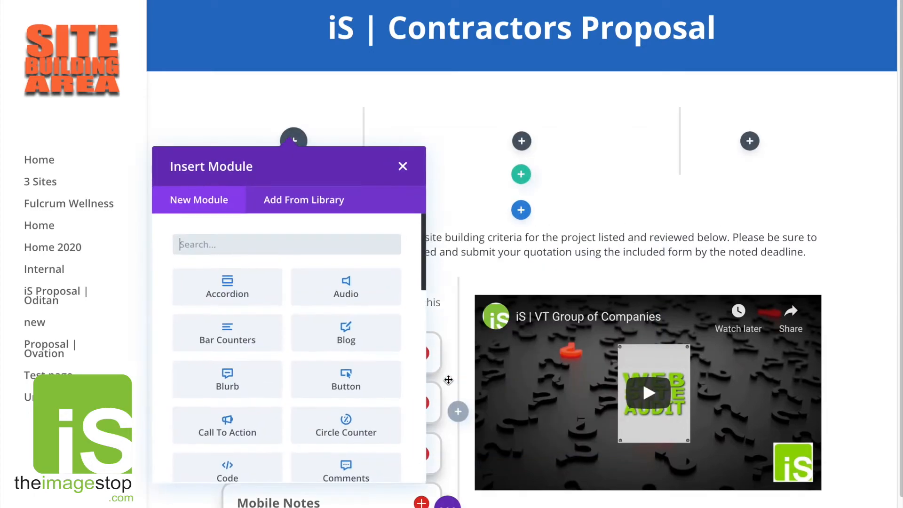
left_click(403, 167)
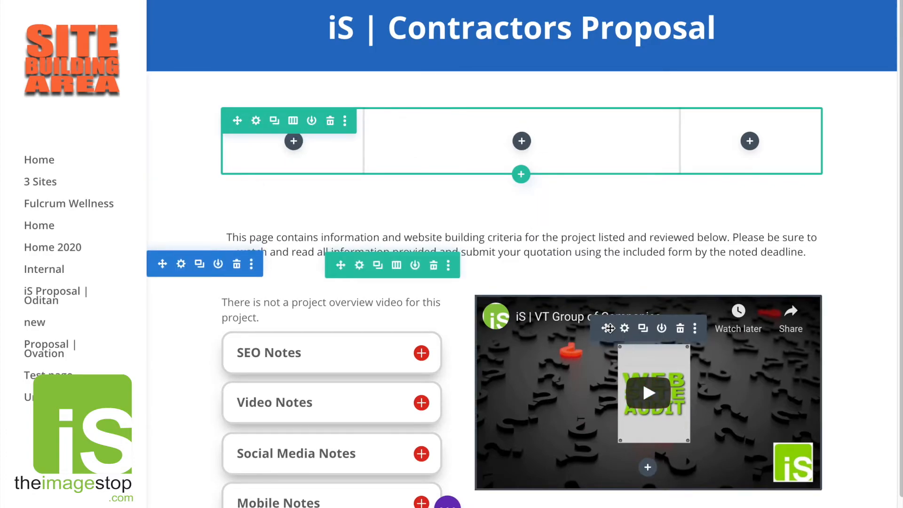
left_click_drag(605, 327, 638, 151)
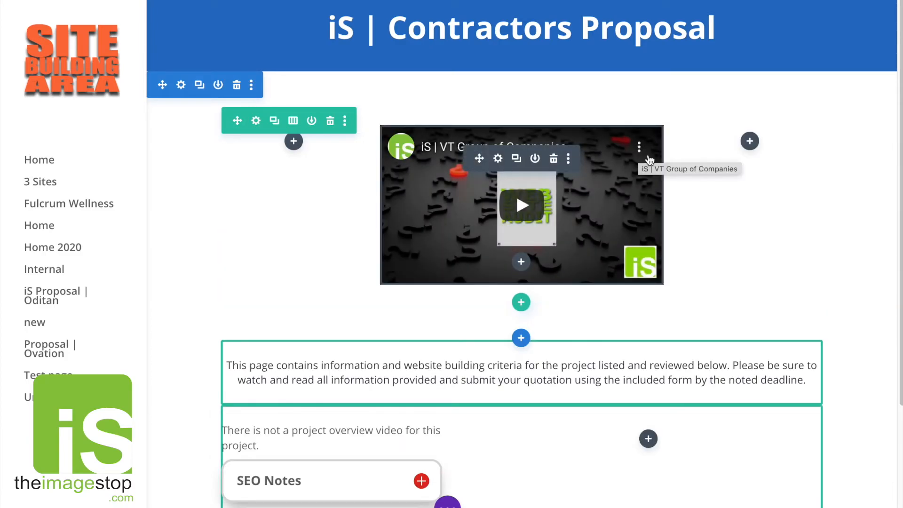
Step: Browse the module types that can be inserted in the first column of the new row
left_click(292, 142)
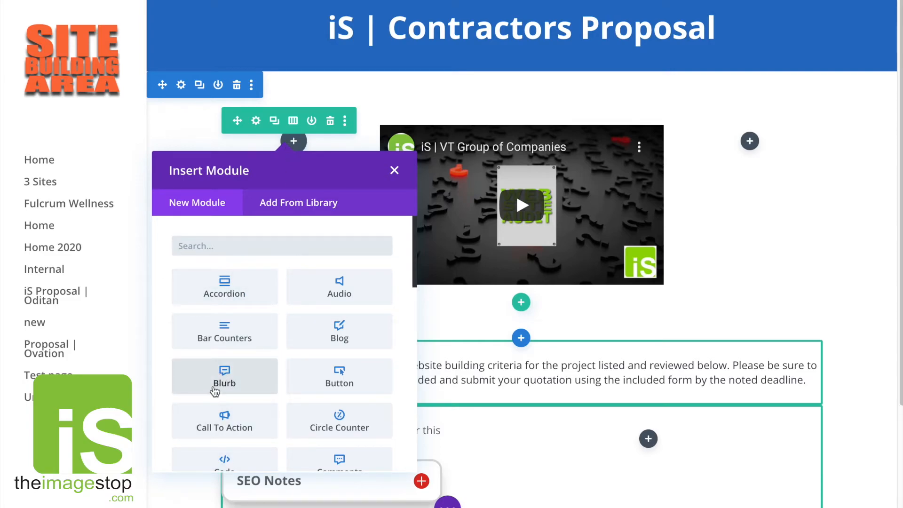
scroll(215, 390, "down", 3)
scroll(215, 391, "down", 2)
scroll(241, 324, "up", 5)
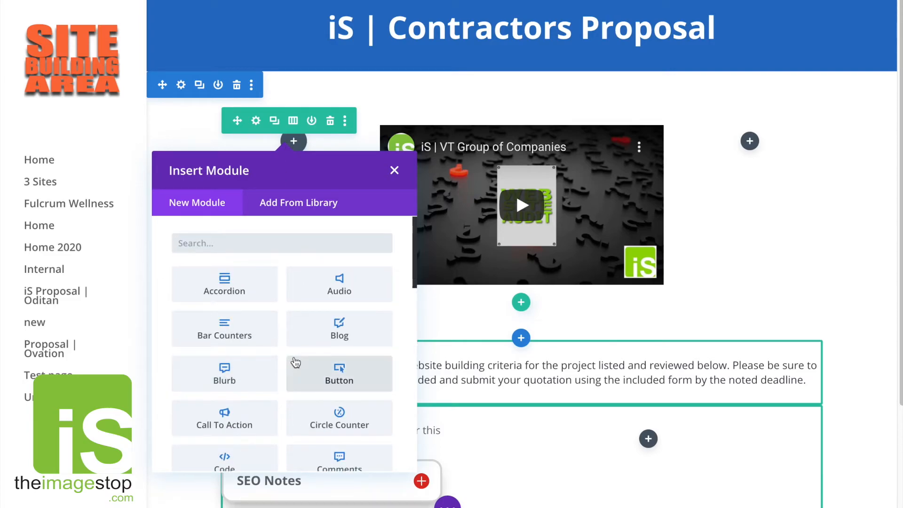
scroll(357, 357, "down", 1)
scroll(366, 358, "down", 1)
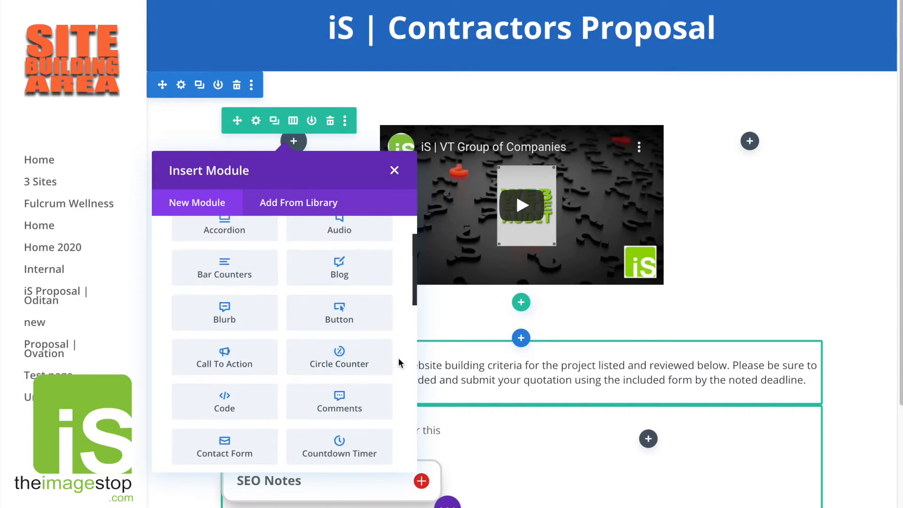
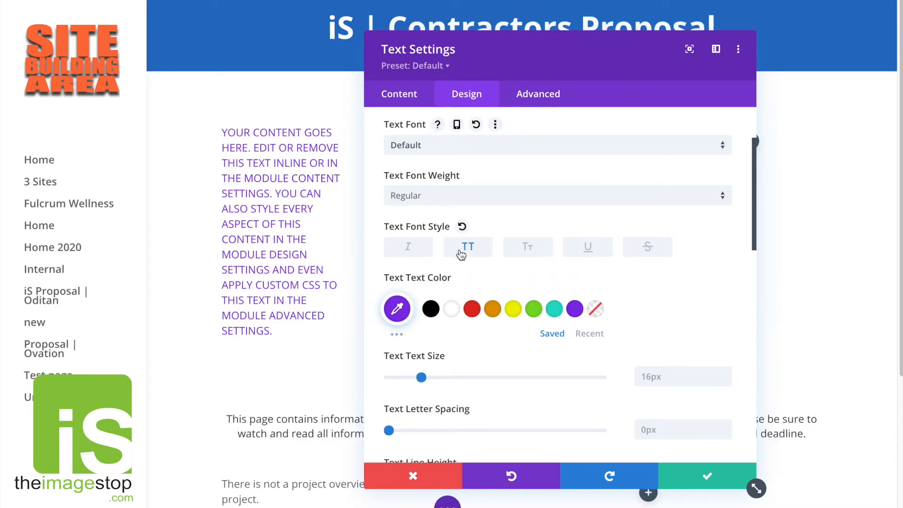
Step: Try italic on the Text module's text and set its font style to small caps
left_click(412, 252)
left_click(522, 252)
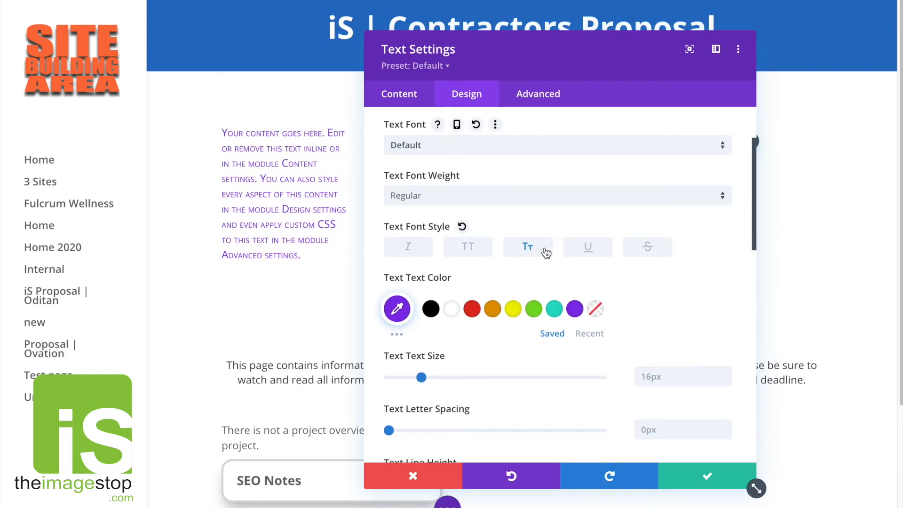
Step: Turn off small caps on the Text module's text and try the underline and strikethrough font styles
left_click(524, 257)
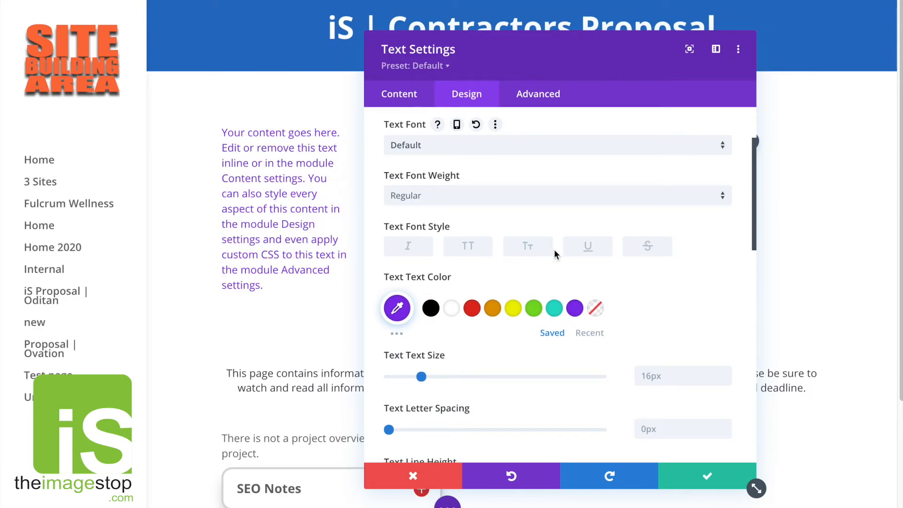
left_click(579, 254)
left_click(580, 254)
left_click(643, 251)
left_click(642, 251)
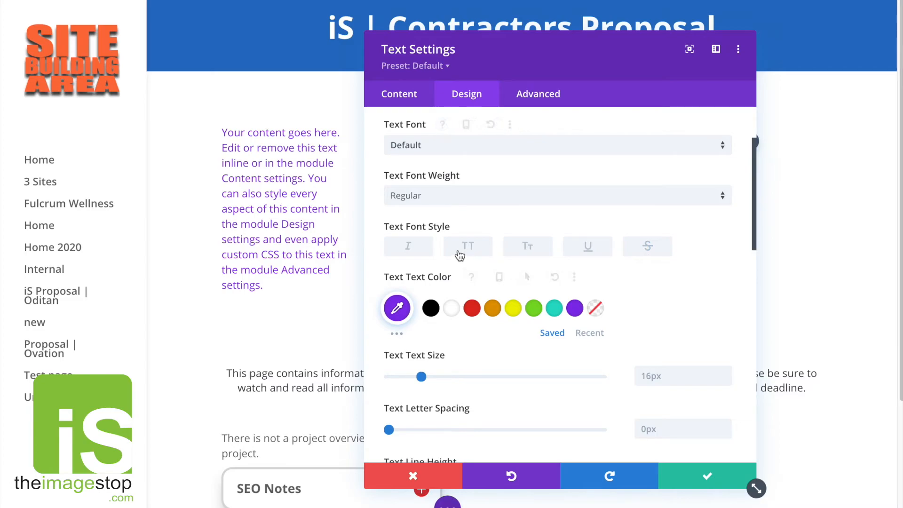
Step: Try the Bold and Light font weights on the Text module's text and set the weight back to Regular
left_click(464, 201)
left_click(467, 284)
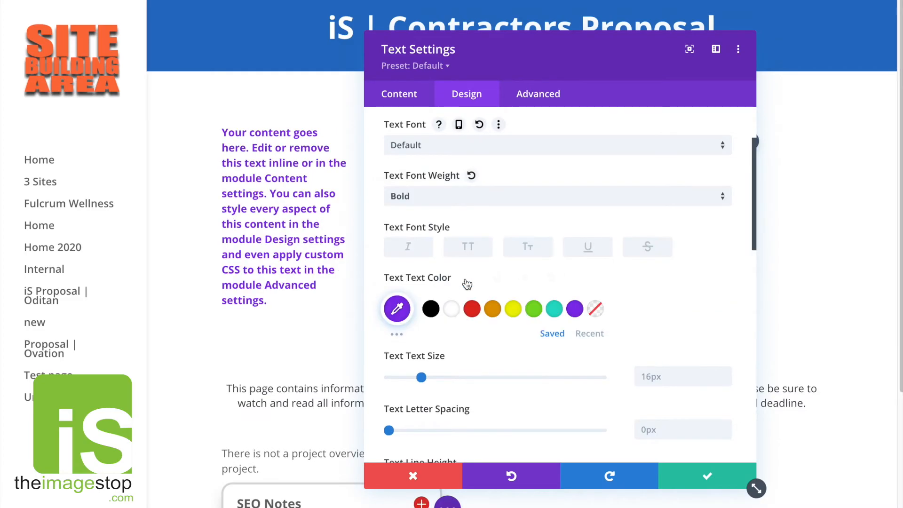
left_click(408, 198)
left_click(430, 212)
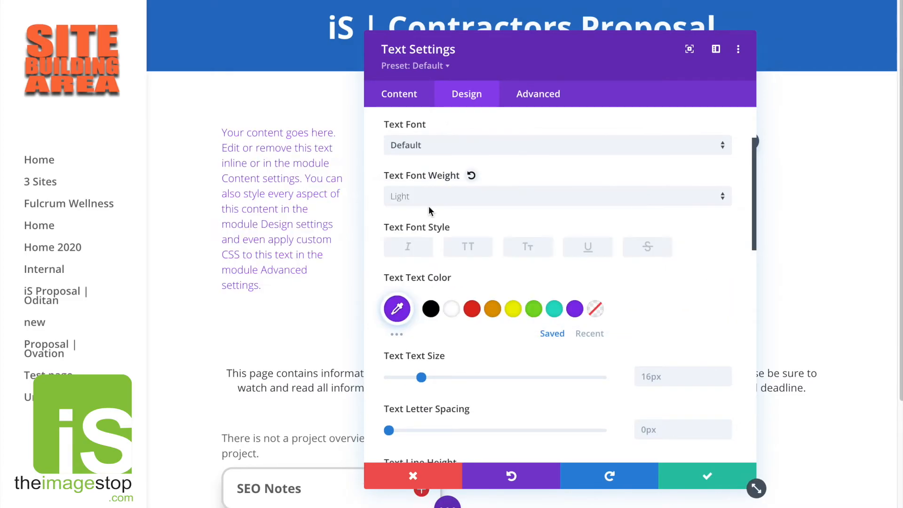
left_click(428, 203)
left_click(426, 231)
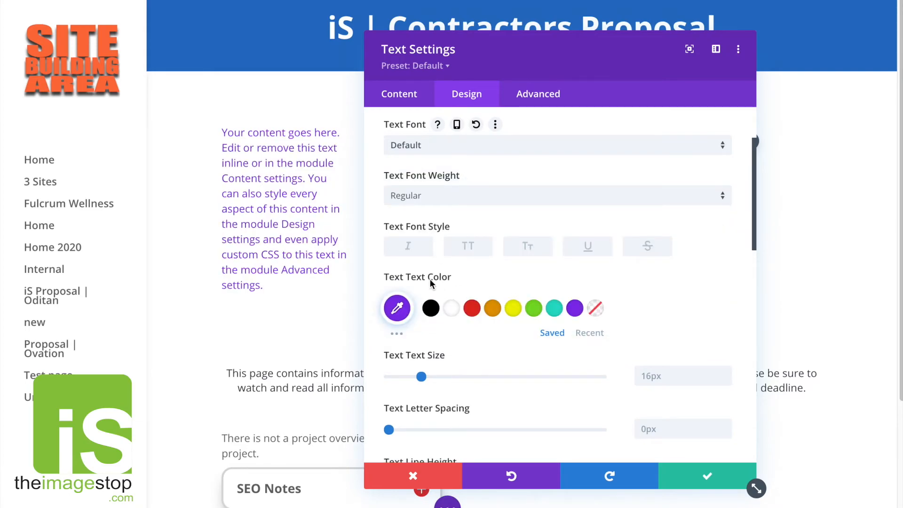
Step: Set the Text module's text color to black (#000000) and its line height to 1.4em
left_click(432, 310)
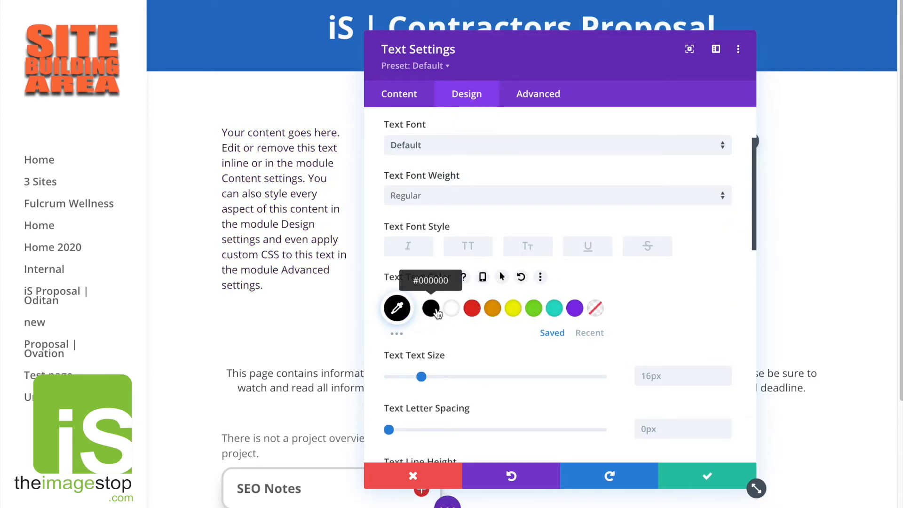
scroll(458, 321, "down", 2)
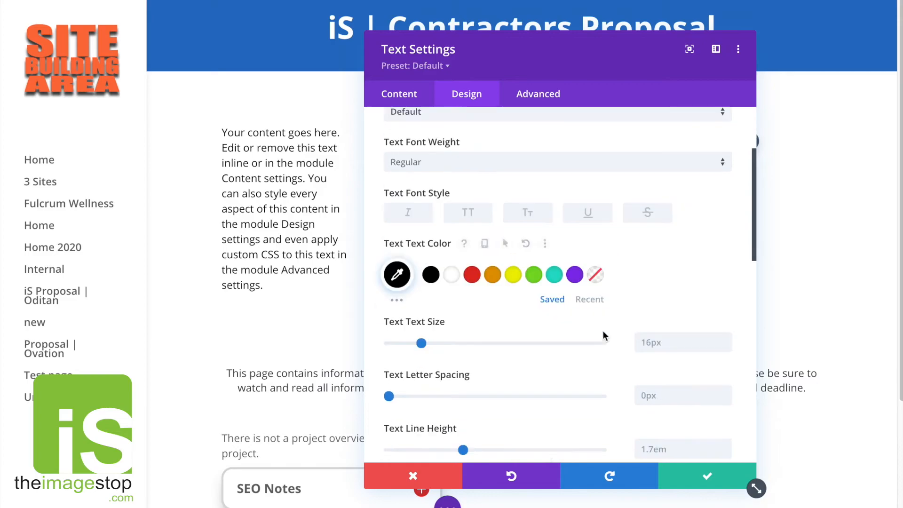
left_click_drag(389, 354, 296, 352)
left_click_drag(463, 406, 431, 407)
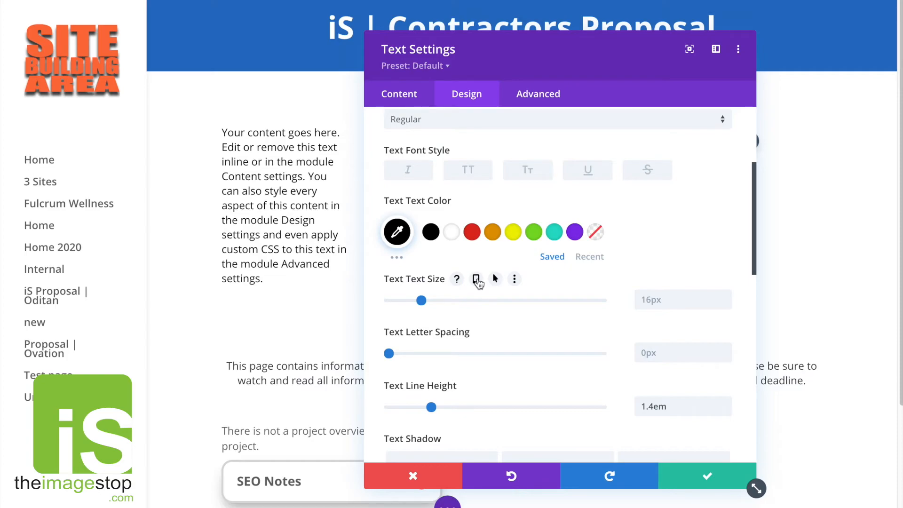
Step: Enable per-device text sizes, show the tablet version, and shrink and move the settings window clear of the page preview
left_click(476, 280)
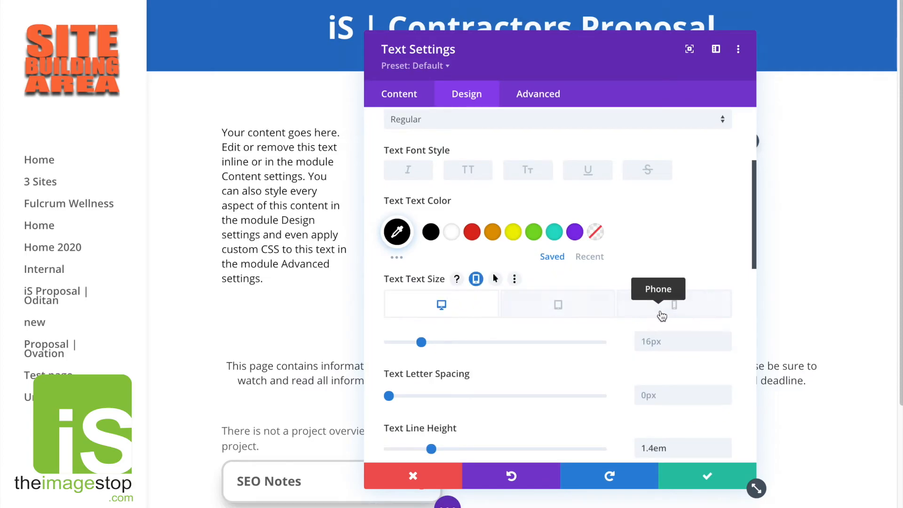
left_click_drag(643, 67, 751, 36)
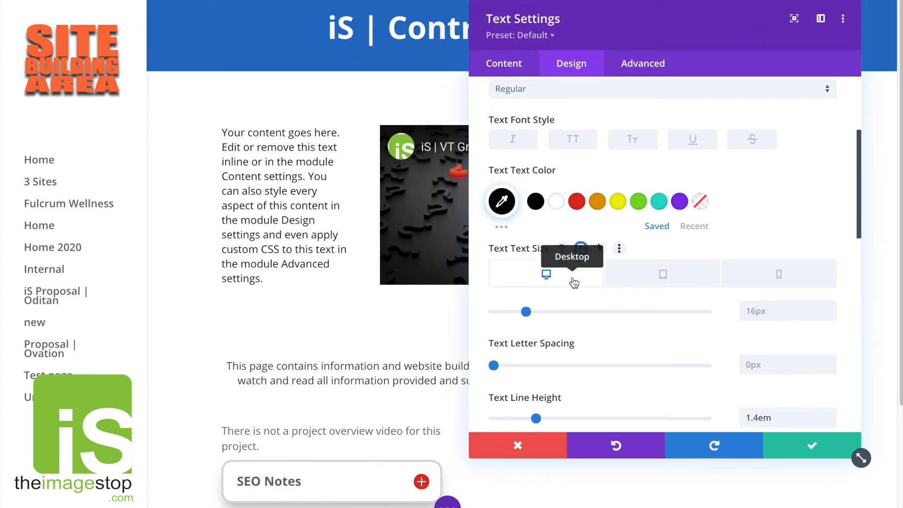
left_click(658, 278)
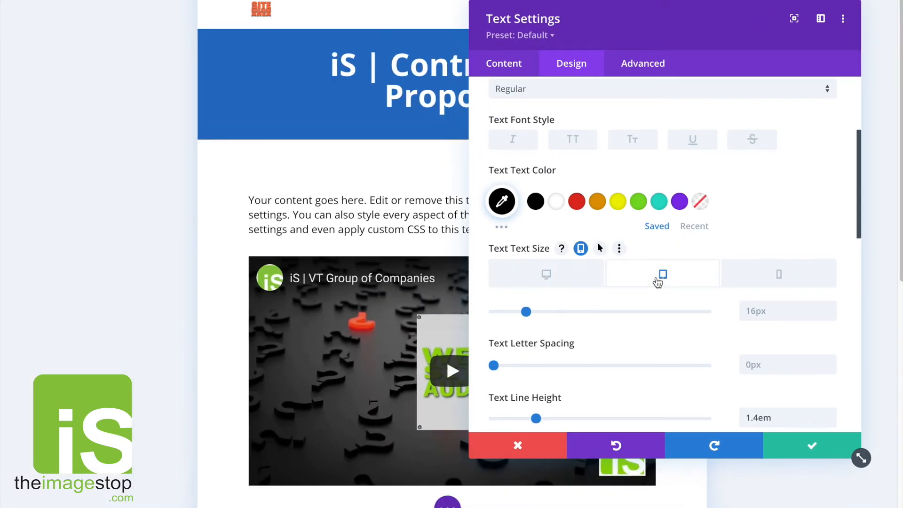
left_click(837, 456)
left_click_drag(839, 462, 556, 427)
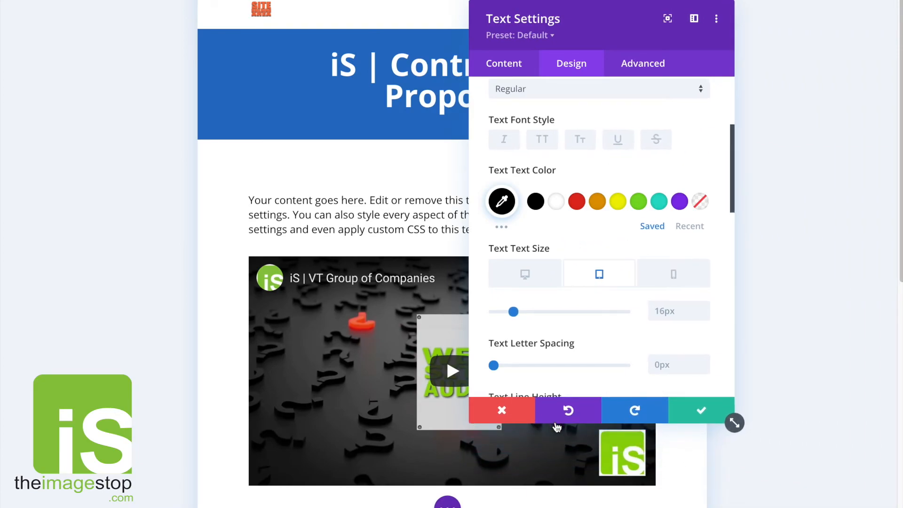
left_click_drag(603, 10, 723, 2)
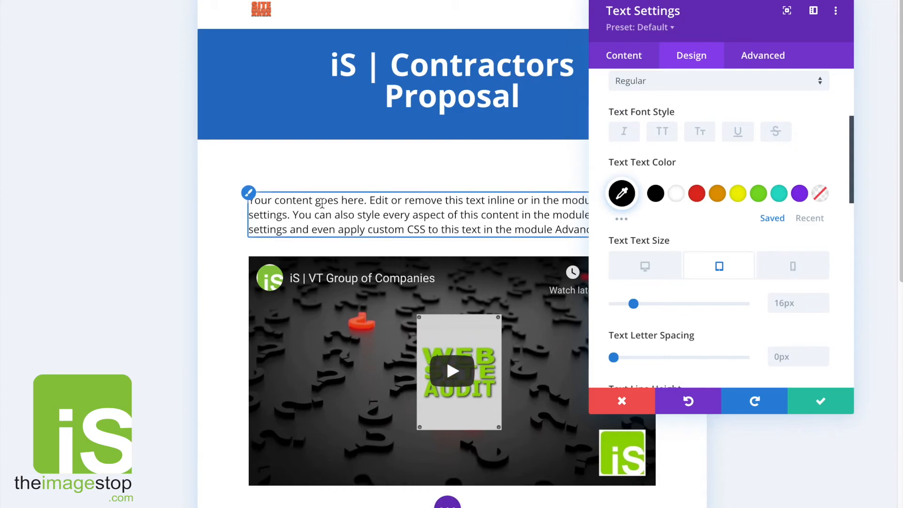
Step: Set the Text module's phone text size to 14px, review the tablet and desktop versions, and save the module settings
left_click(793, 279)
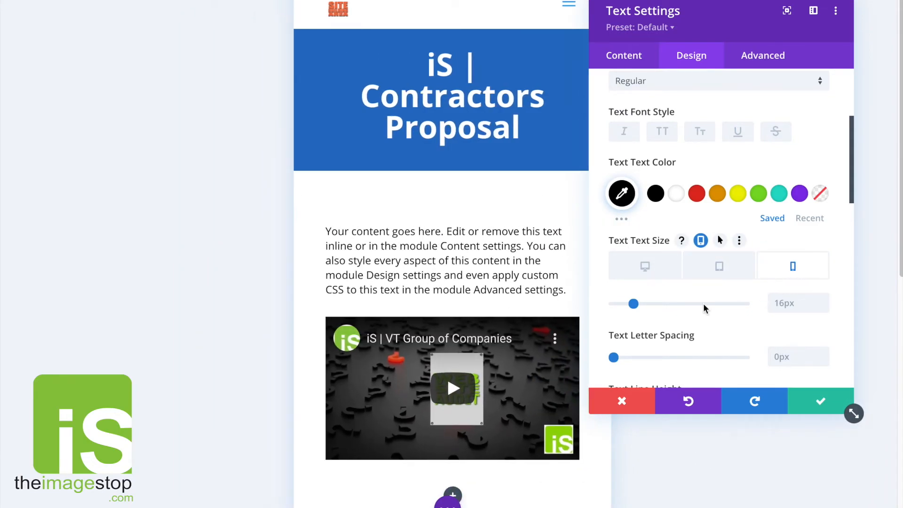
left_click_drag(634, 305, 631, 304)
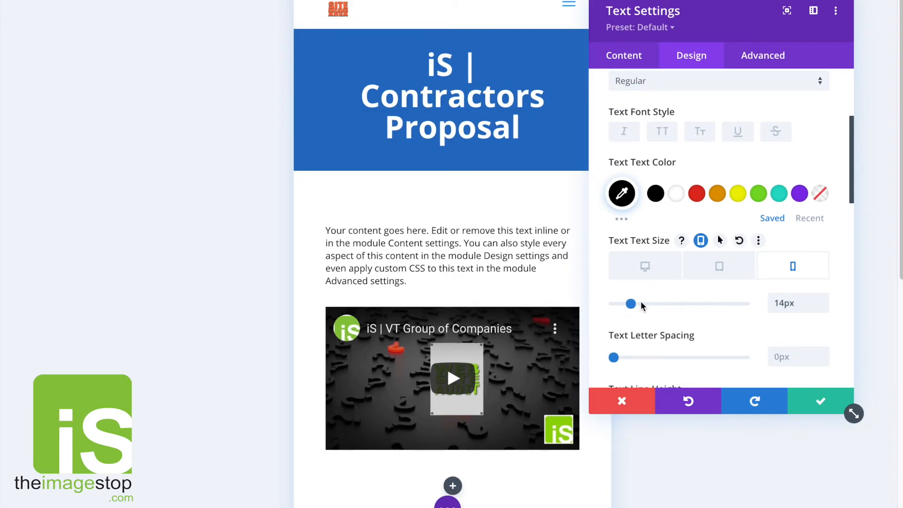
left_click(725, 280)
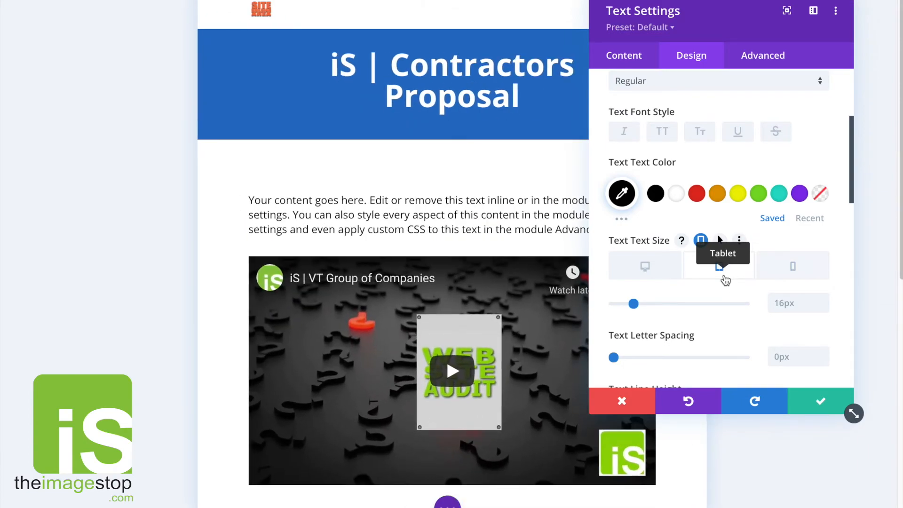
left_click(652, 274)
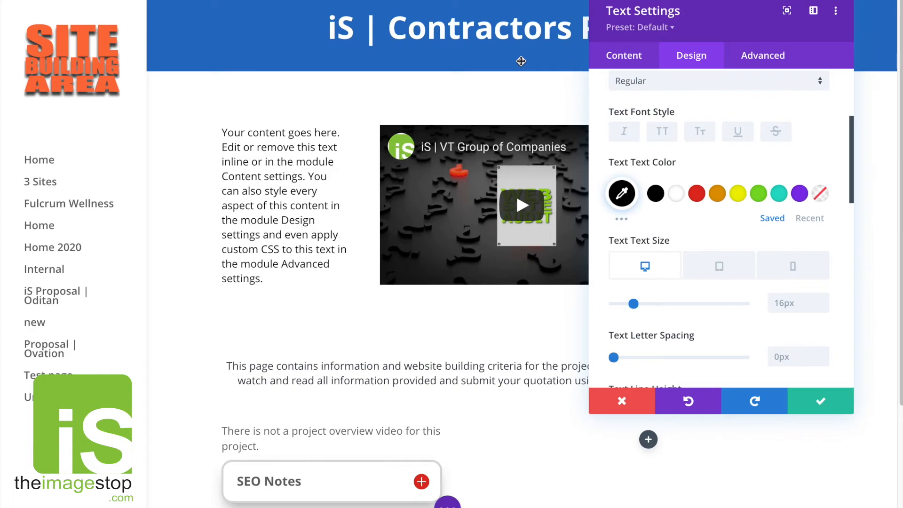
left_click(820, 400)
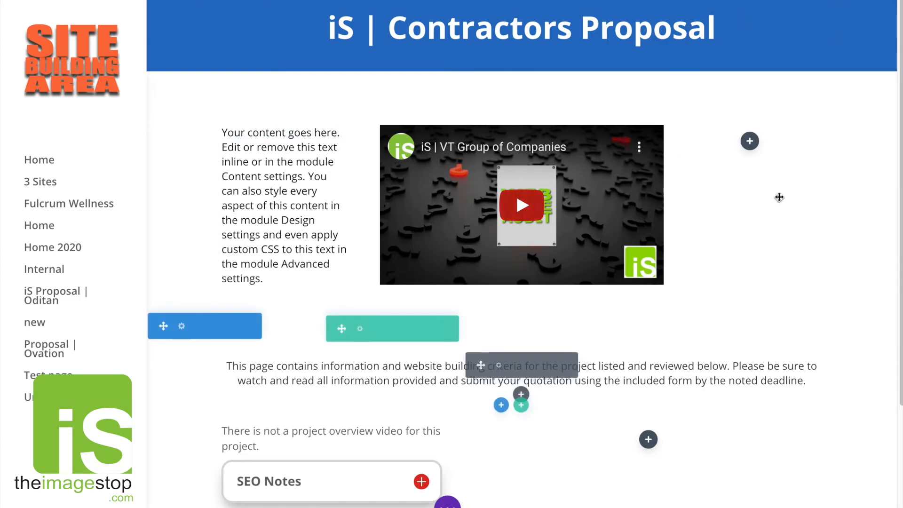
Step: Try a Contact Form module in the third column beside the video, discard its settings and delete it
left_click(750, 141)
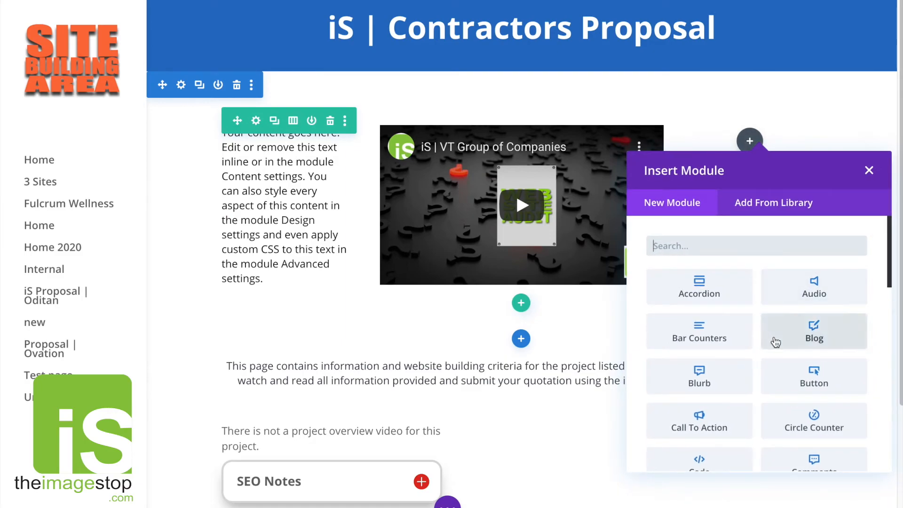
scroll(775, 341, "down", 2)
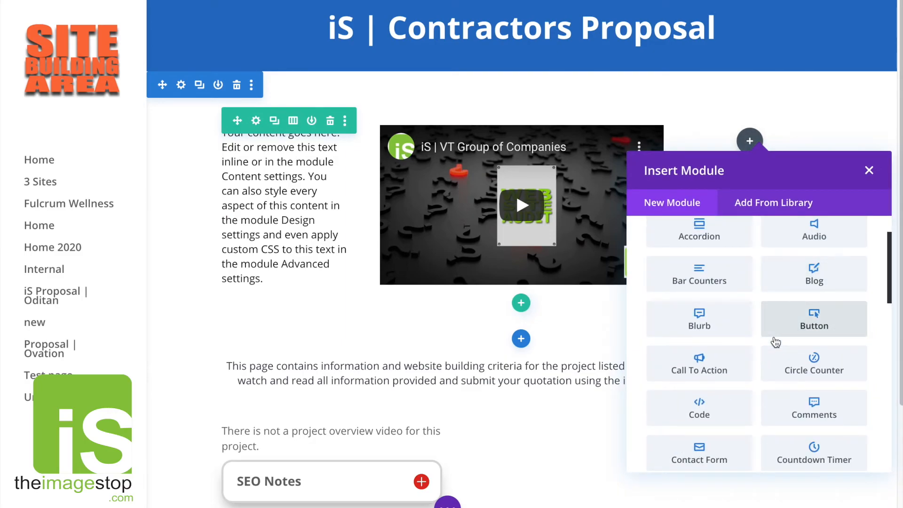
scroll(774, 341, "down", 1)
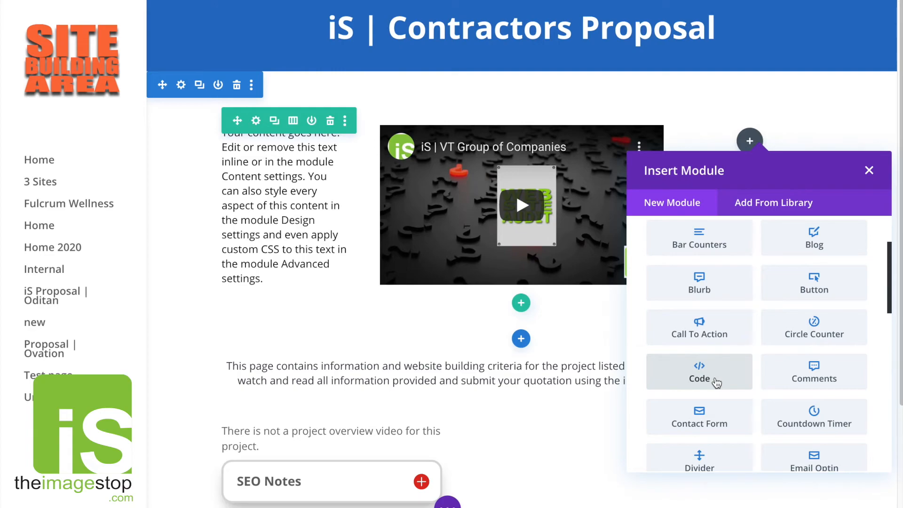
scroll(818, 371, "down", 1)
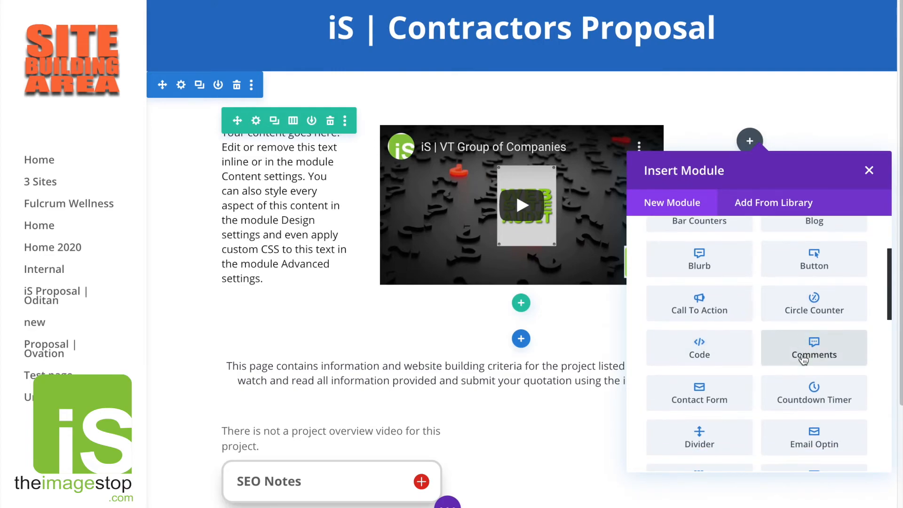
left_click(717, 397)
left_click_drag(657, 33, 405, 32)
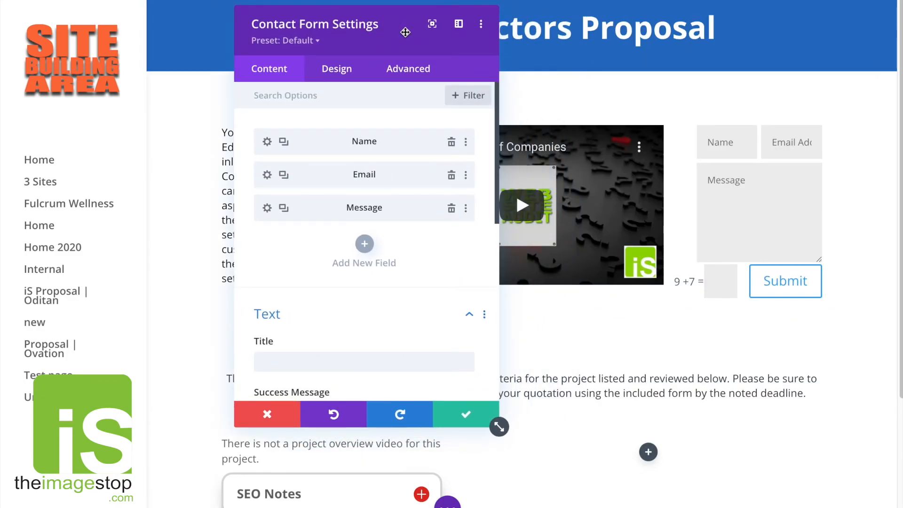
left_click(268, 413)
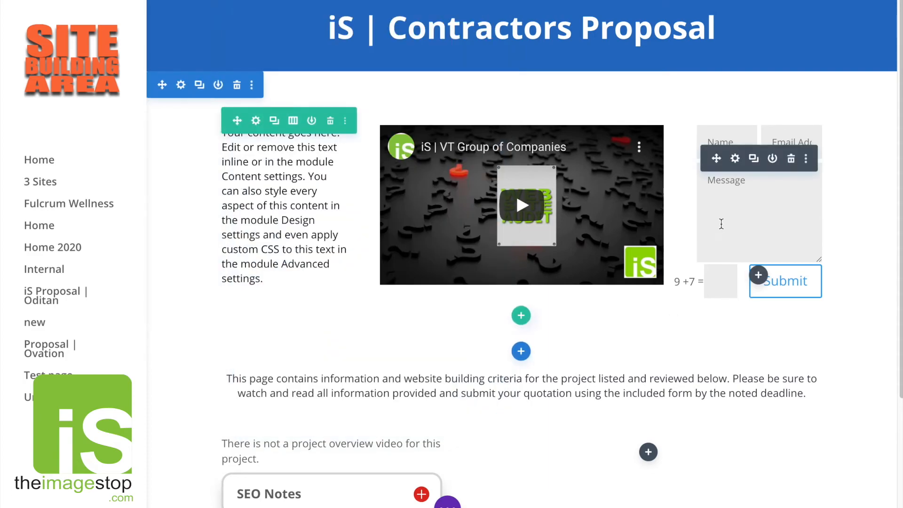
left_click(794, 162)
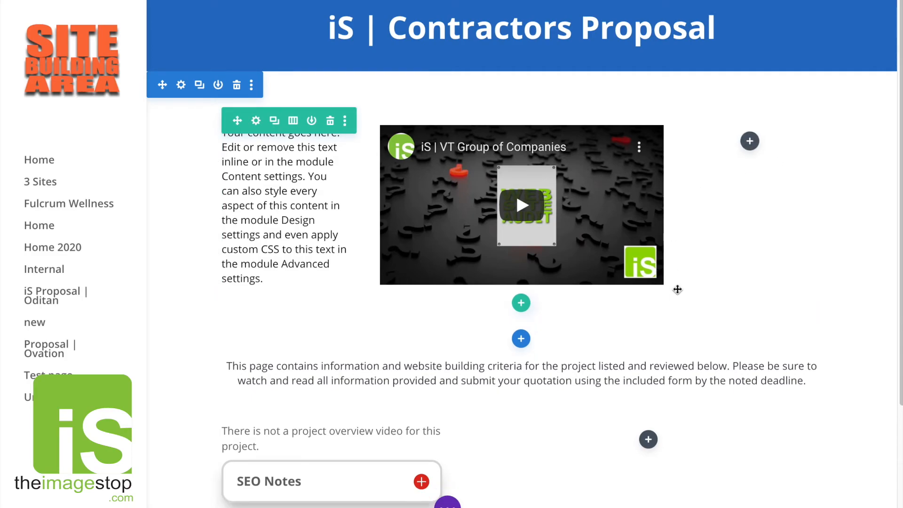
Step: Insert a Circle Counter module in the empty third column beside the video
left_click(749, 141)
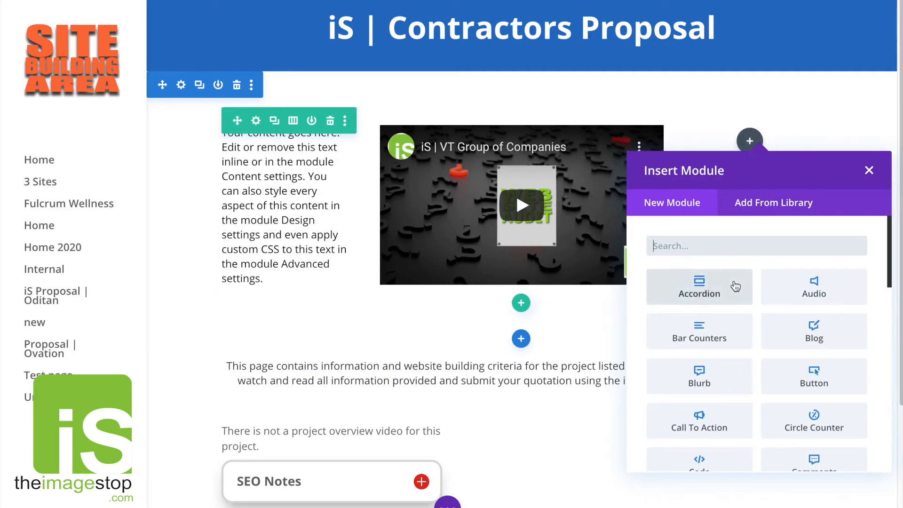
scroll(747, 320, "down", 3)
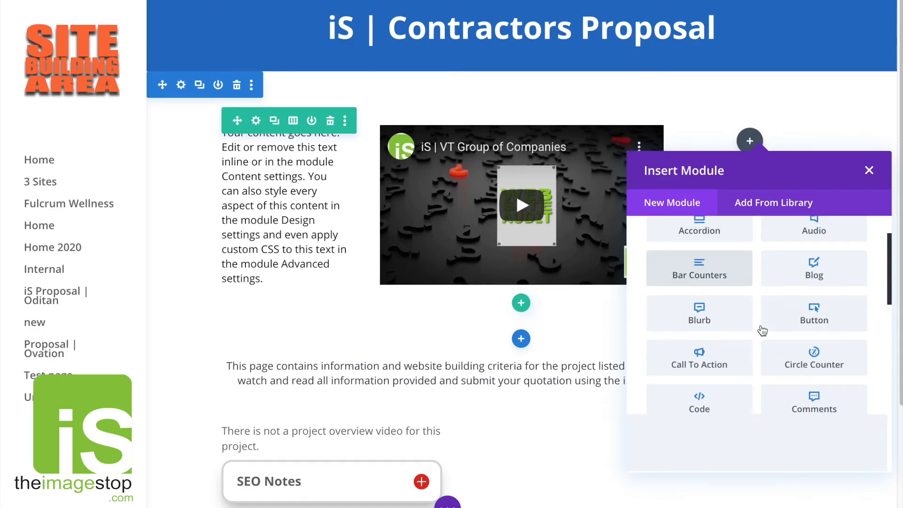
scroll(767, 331, "down", 5)
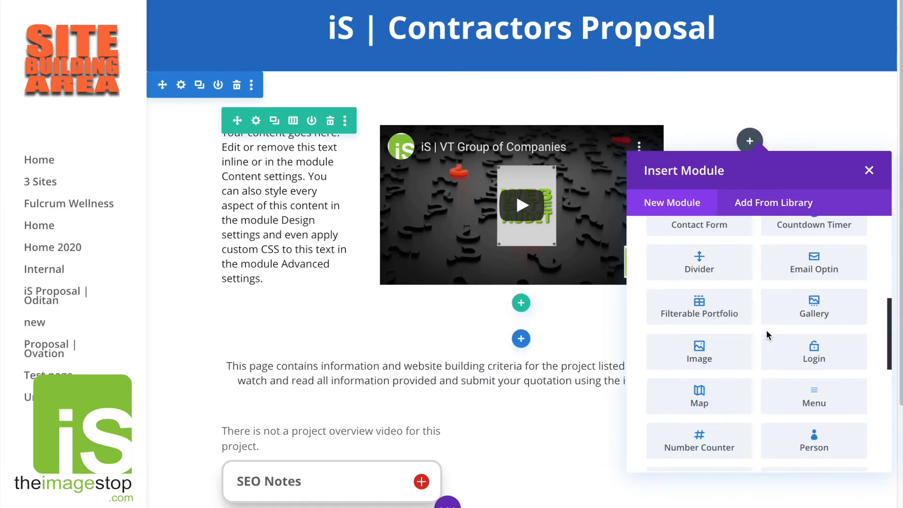
scroll(775, 338, "down", 2)
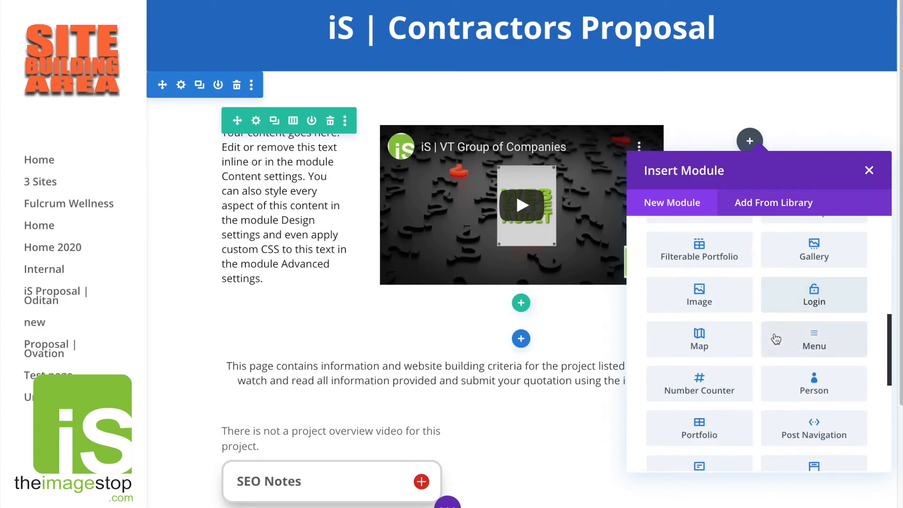
scroll(774, 334, "down", 4)
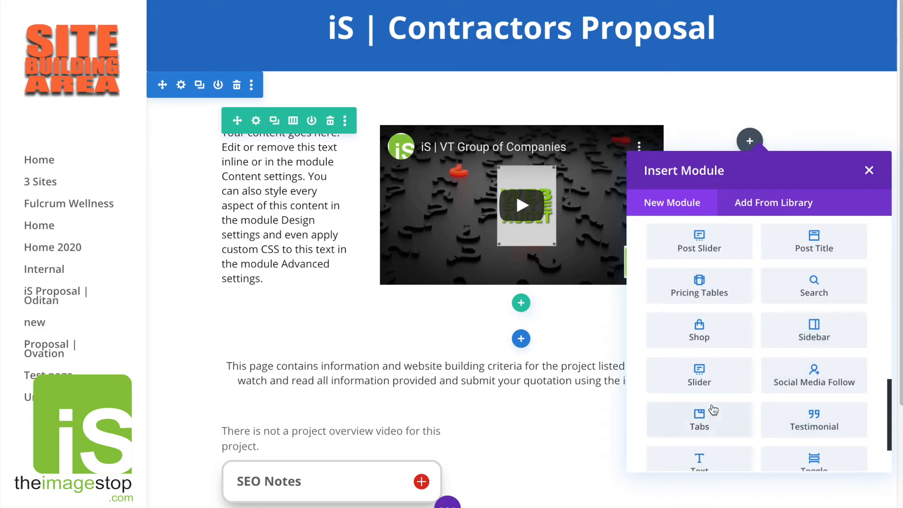
scroll(806, 392, "down", 2)
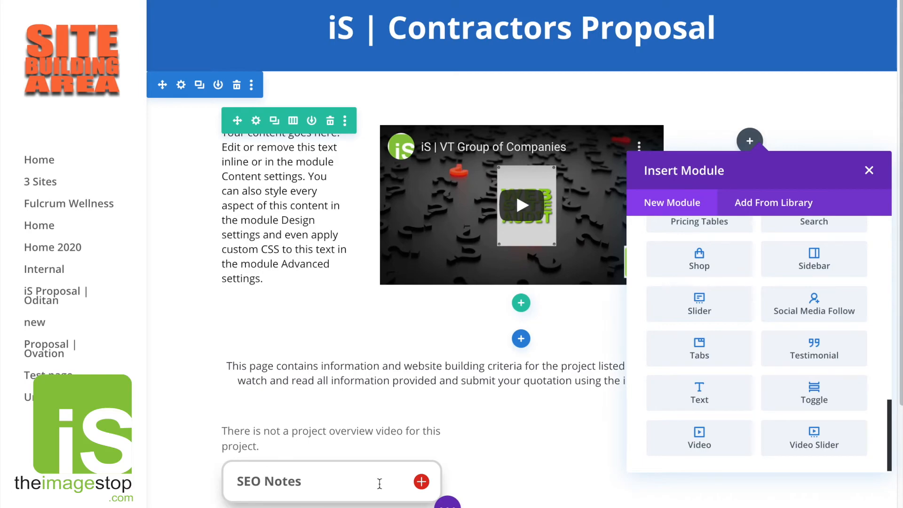
scroll(761, 369, "up", 6)
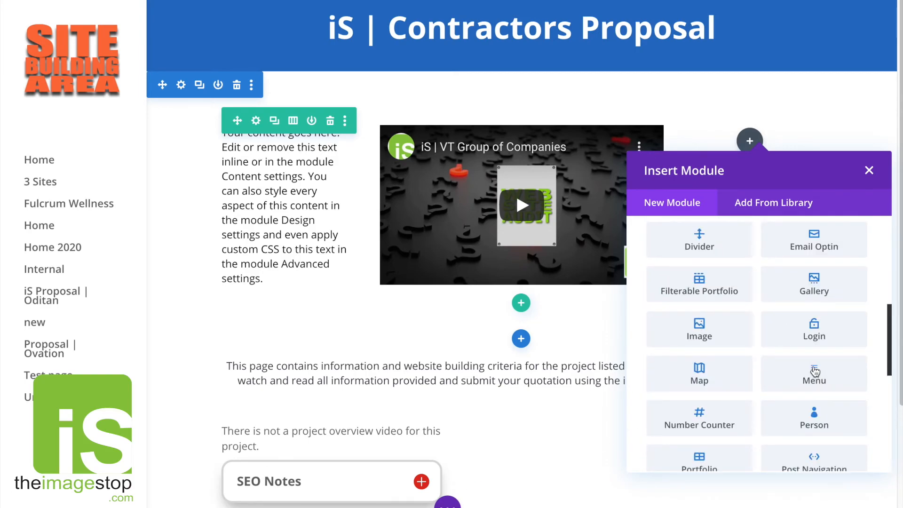
scroll(815, 372, "up", 3)
left_click(828, 272)
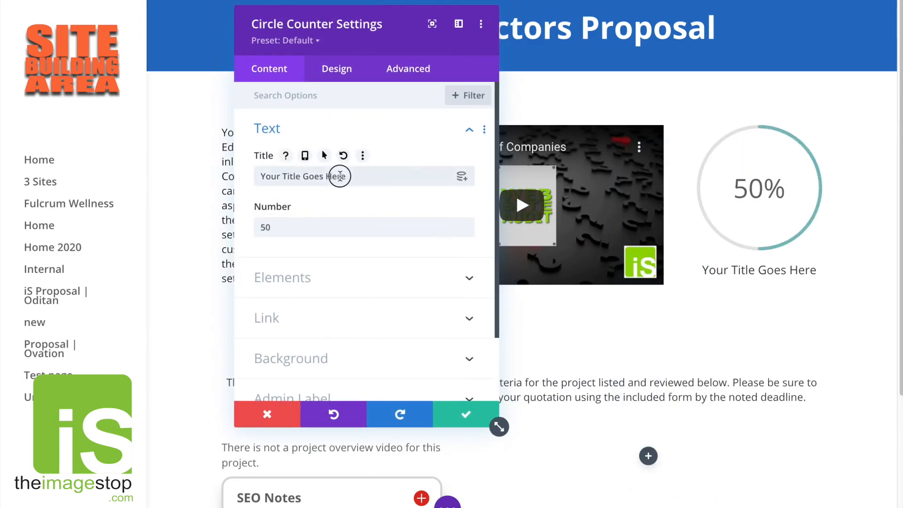
Step: Title the Circle Counter "SITE DONE?", set its number to 80, and save the module settings
triple_click(340, 176)
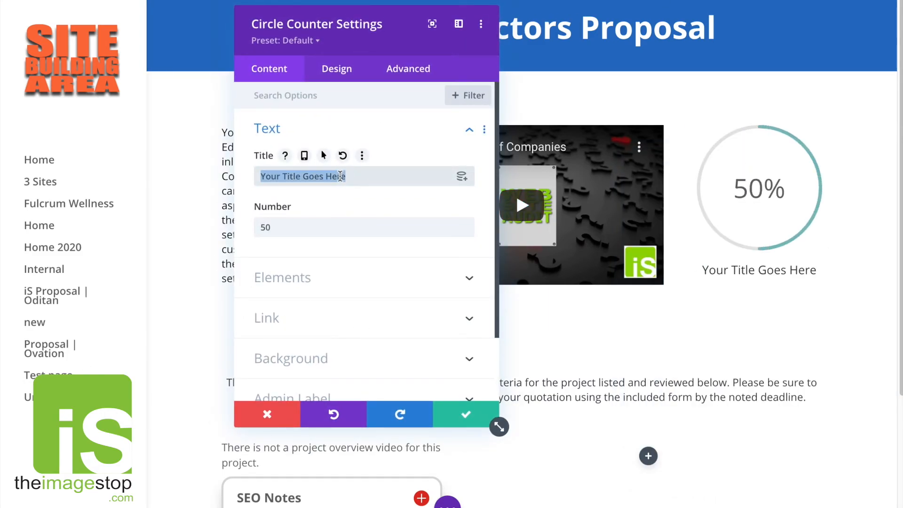
type("SITE ")
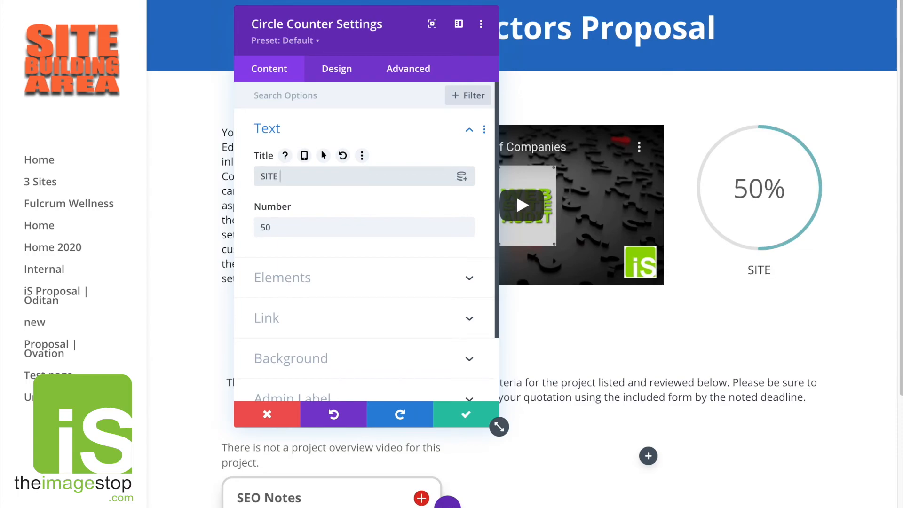
type("DONE?")
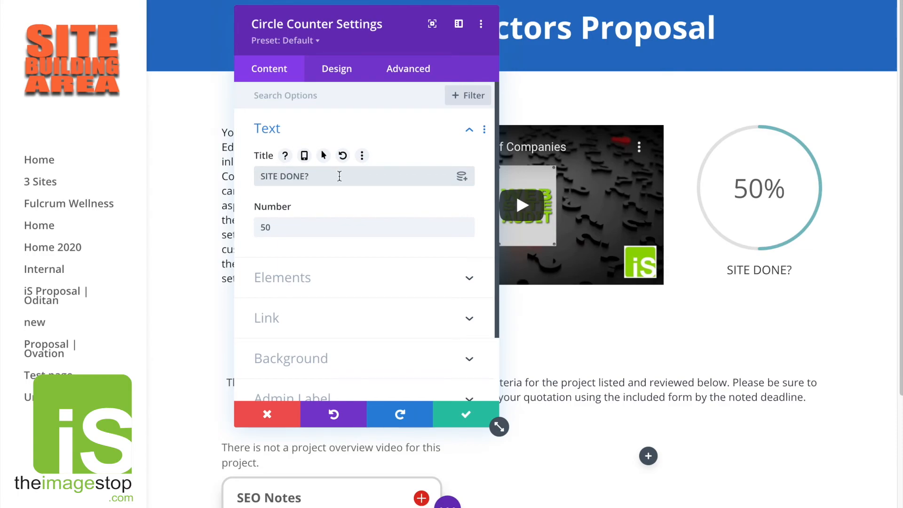
left_click_drag(294, 227, 255, 228)
type("80")
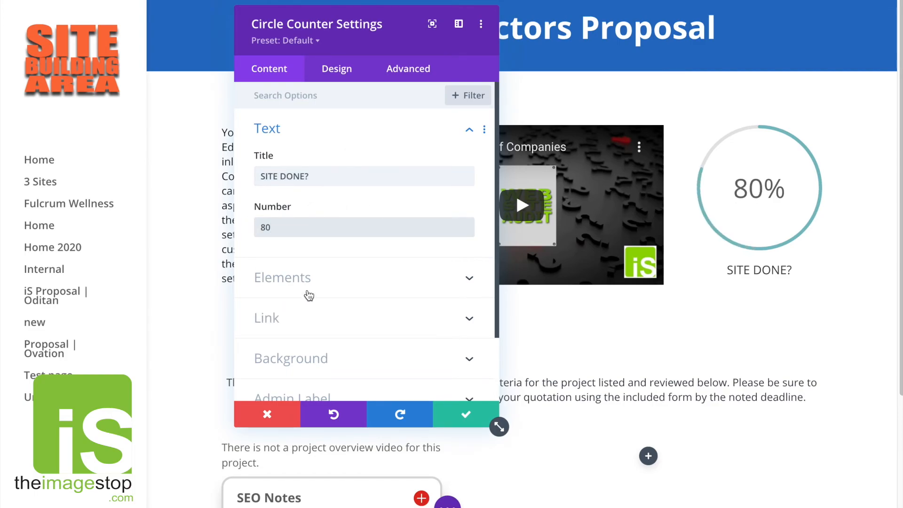
left_click(451, 419)
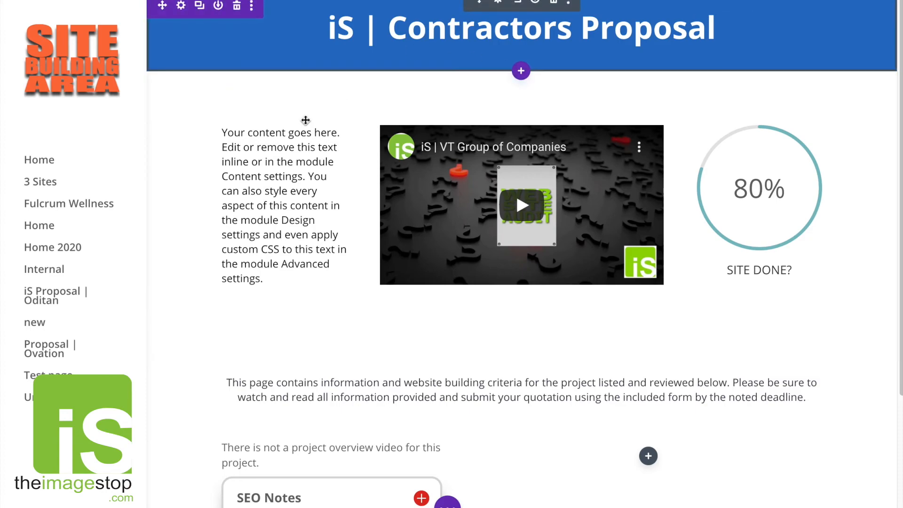
Step: Apply a Slide animation with direction Left to the section holding the text, video and circle counter
left_click(181, 85)
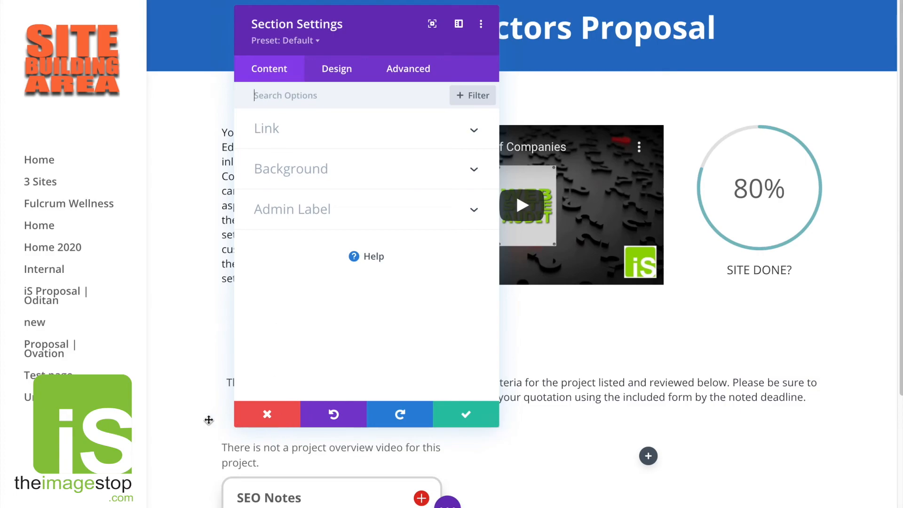
left_click(264, 414)
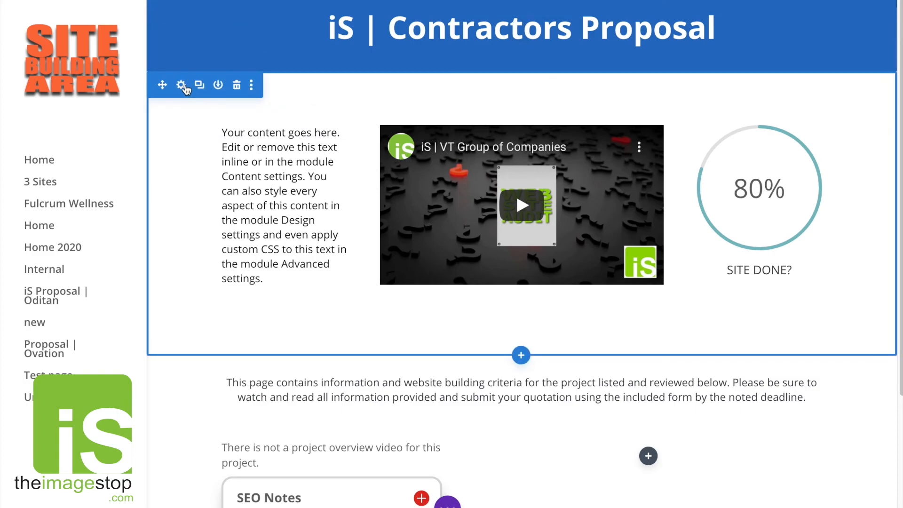
left_click(182, 86)
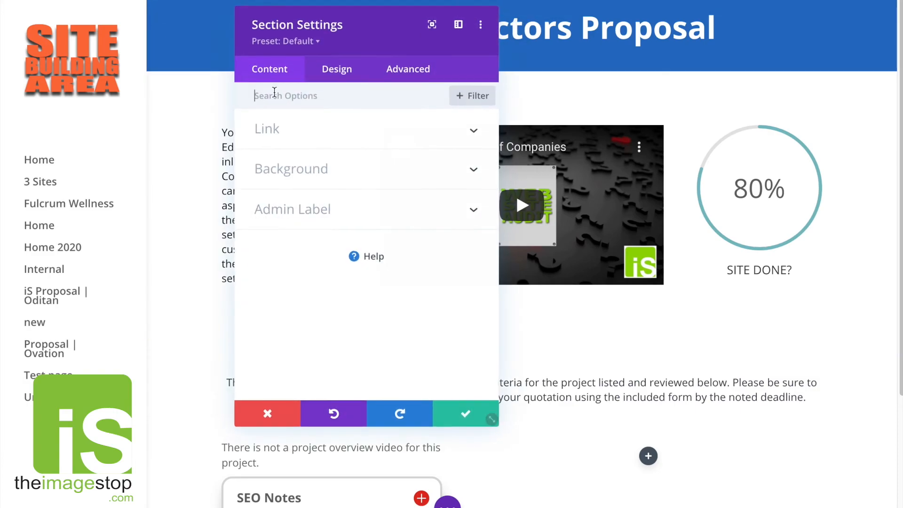
left_click(336, 71)
scroll(359, 296, "down", 3)
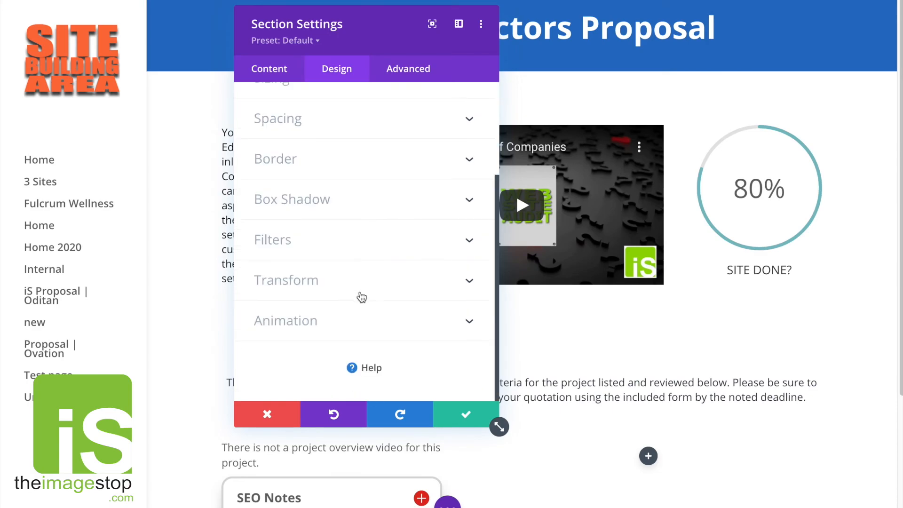
left_click(298, 329)
scroll(301, 310, "down", 3)
left_click(407, 258)
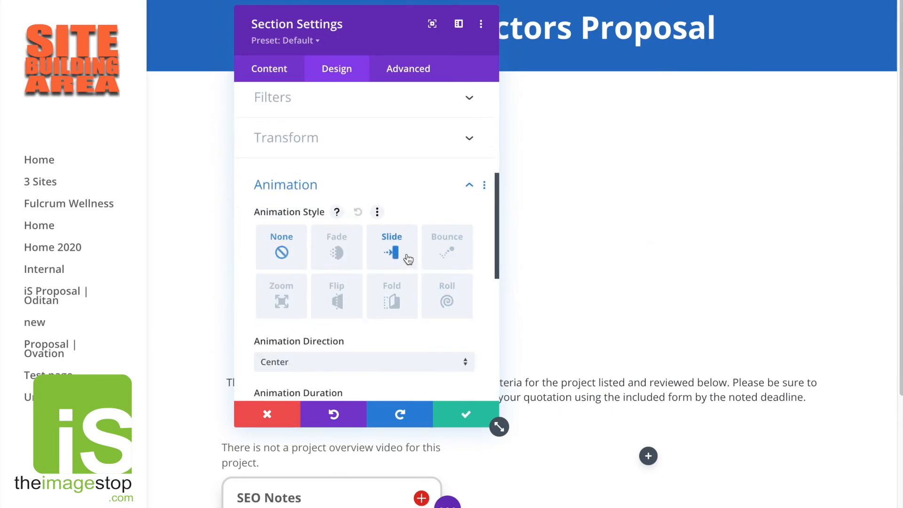
left_click(284, 363)
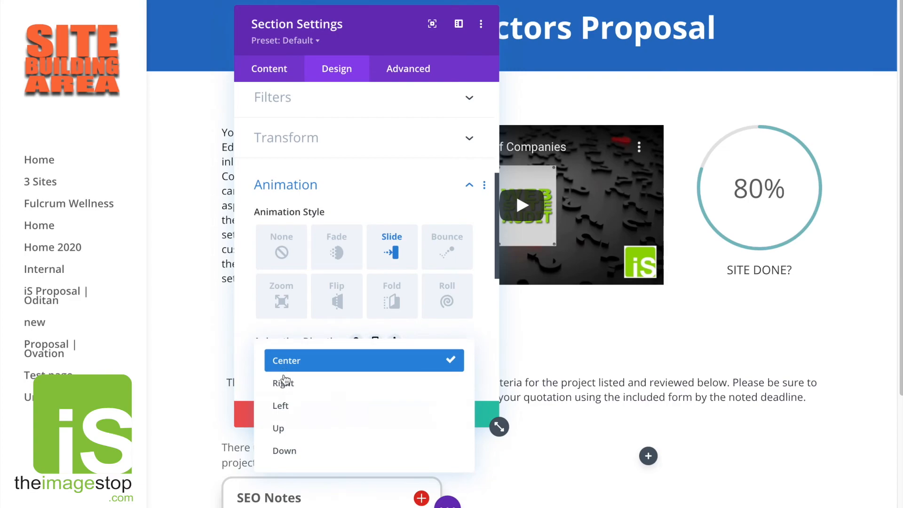
left_click(287, 404)
Step: Move the section settings window around to uncover the page preview, lengthen it slightly, and save the section settings
left_click_drag(369, 48, 144, 35)
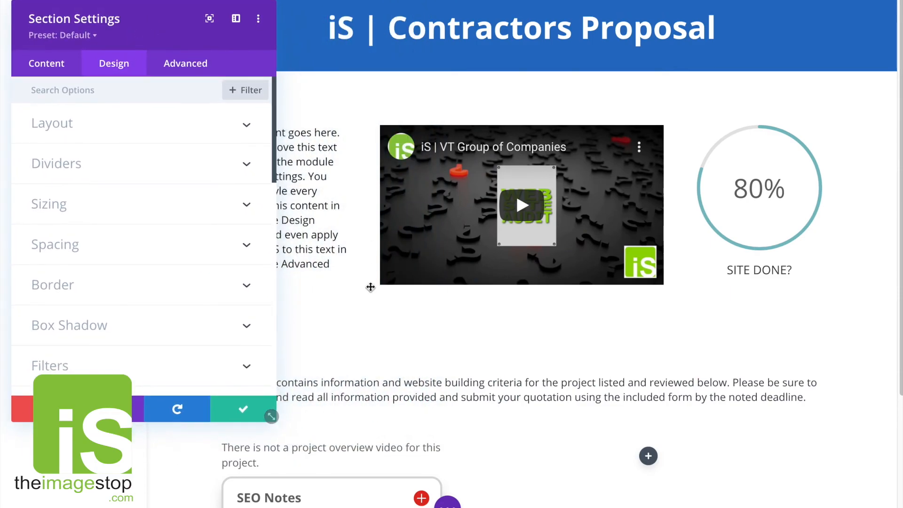
left_click(234, 416)
left_click_drag(233, 415, 222, 437)
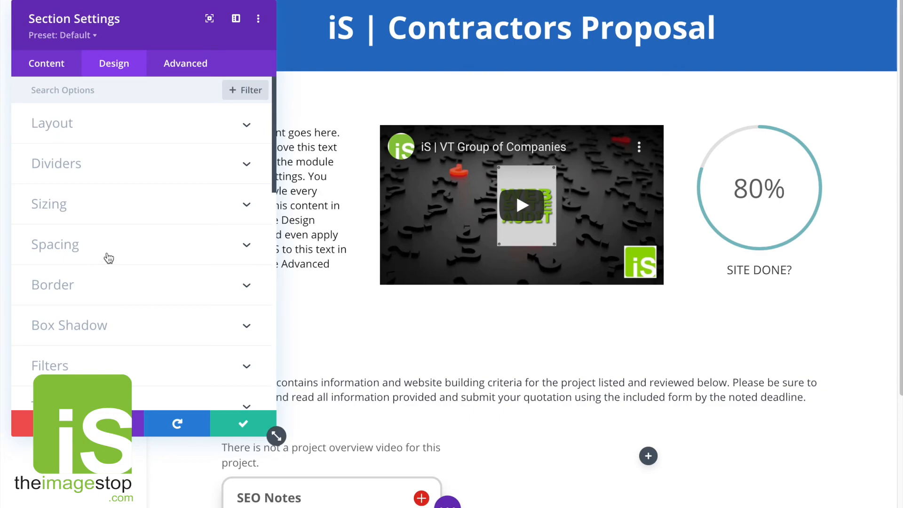
left_click_drag(151, 27, 552, 30)
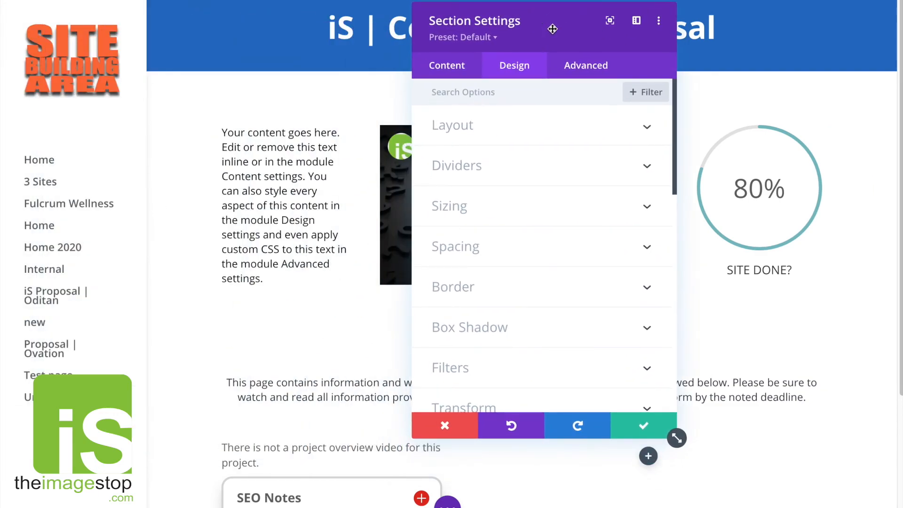
left_click(626, 421)
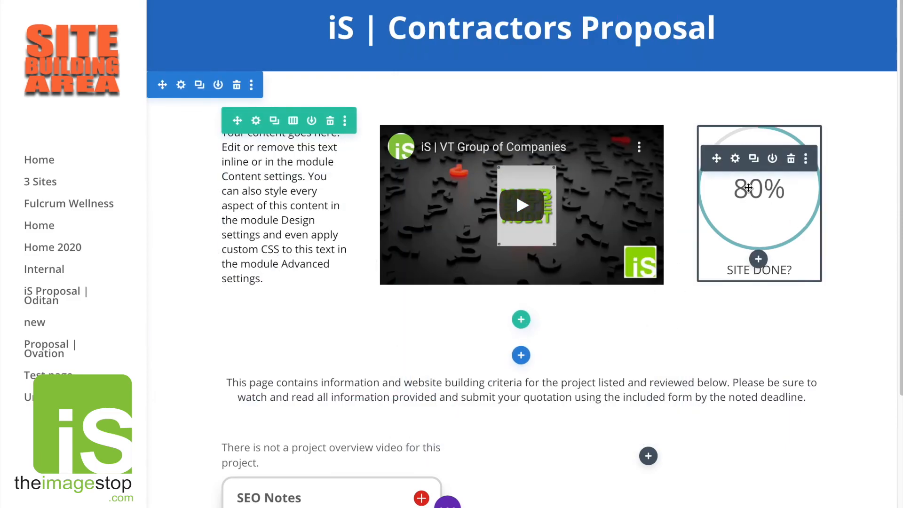
Step: Look through the Circle Counter's border side options and set a 3px border width on all sides
left_click(734, 158)
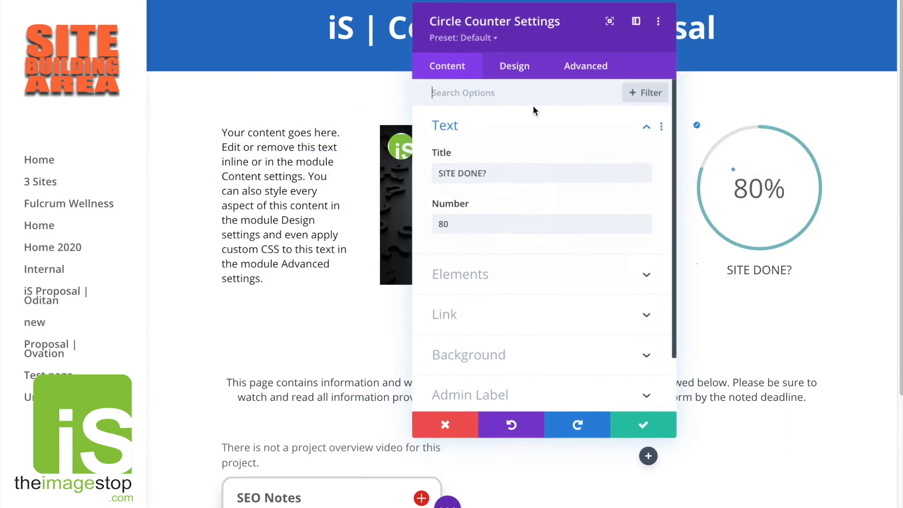
left_click(509, 75)
left_click(486, 374)
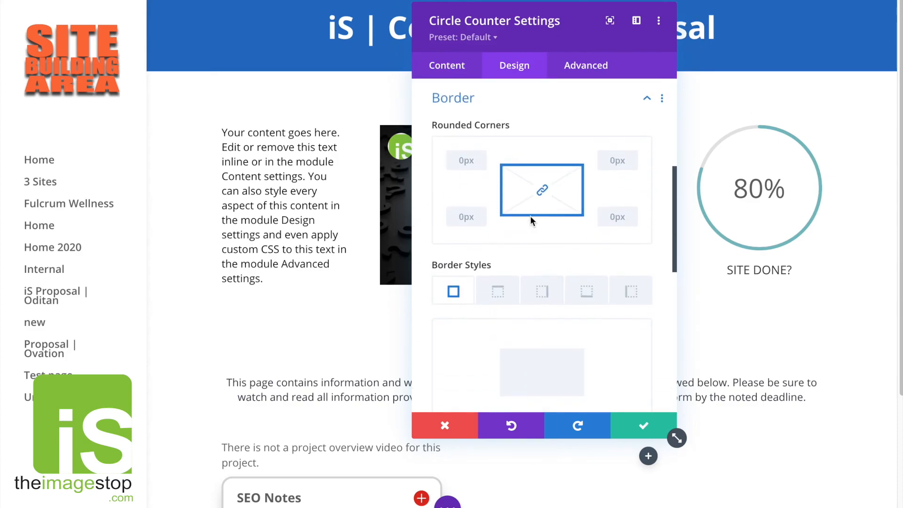
scroll(501, 330, "down", 1)
left_click(496, 263)
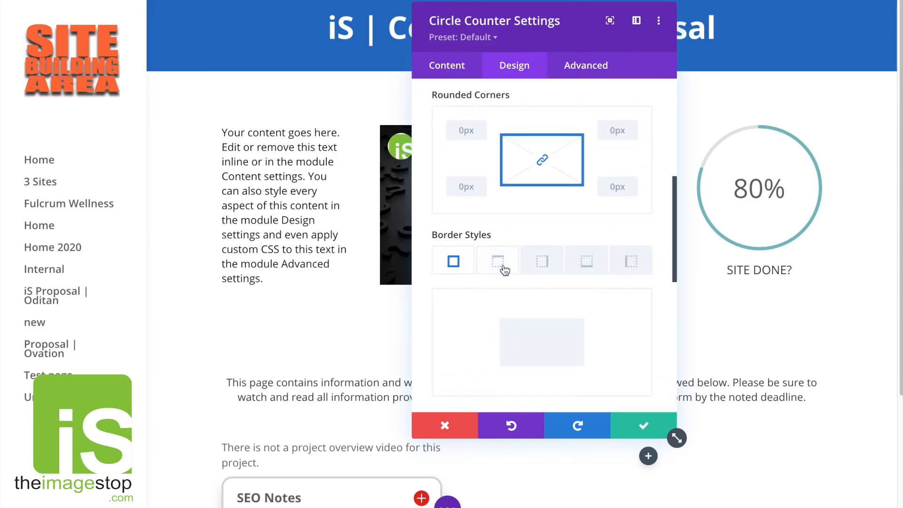
left_click(542, 268)
left_click(631, 264)
left_click(455, 264)
scroll(456, 271, "down", 1)
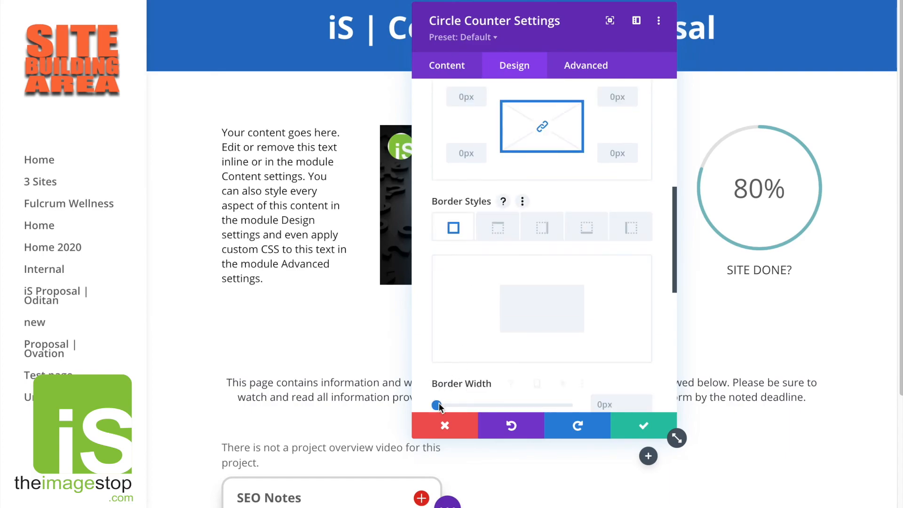
left_click_drag(438, 405, 445, 405)
scroll(490, 357, "down", 2)
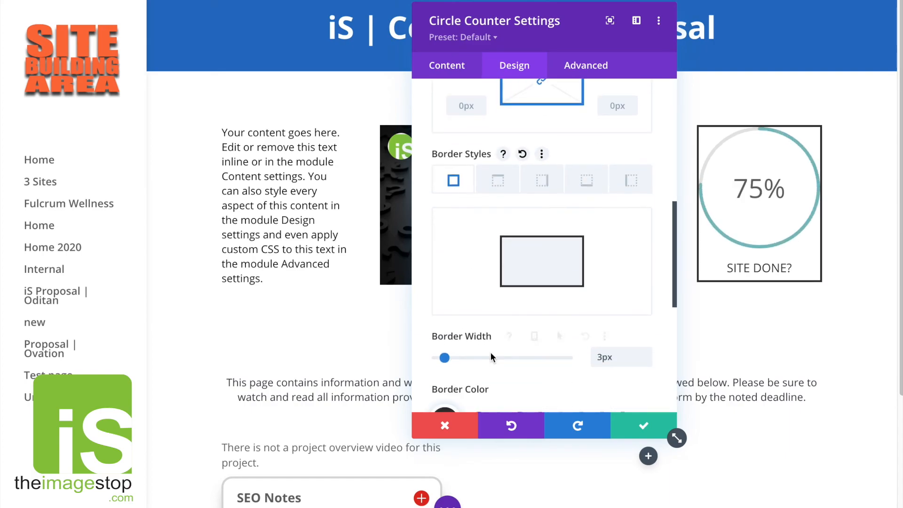
Step: Set the Circle Counter's border color to light gray #d3d3d3
scroll(491, 356, "down", 1)
left_click(444, 381)
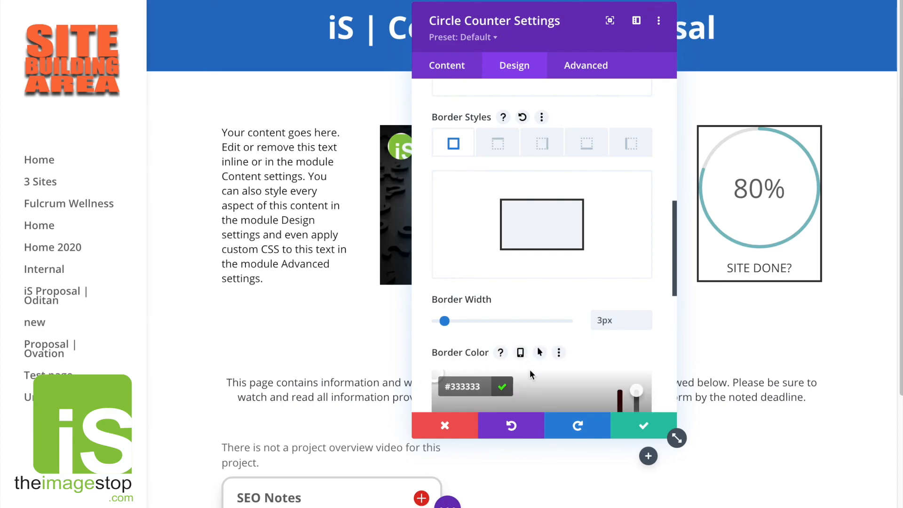
scroll(529, 366, "down", 1)
left_click(559, 356)
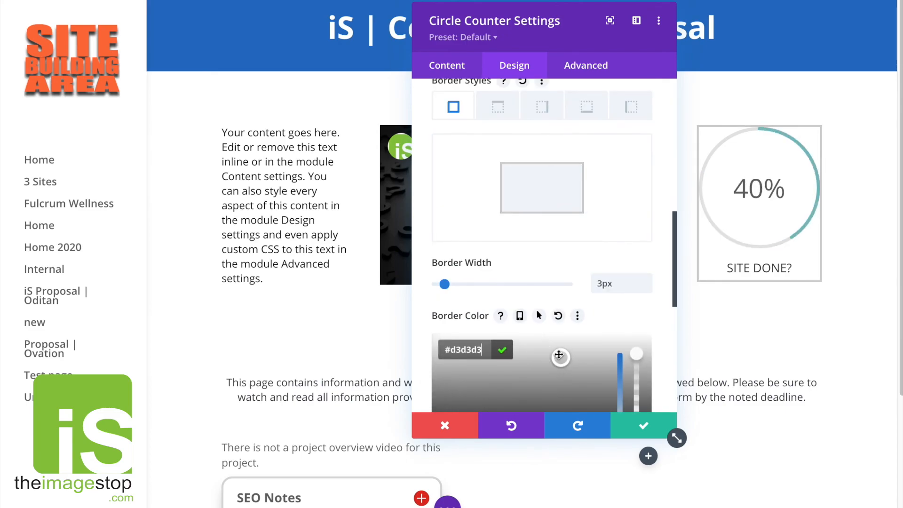
scroll(558, 257, "down", 2)
scroll(559, 253, "up", 1)
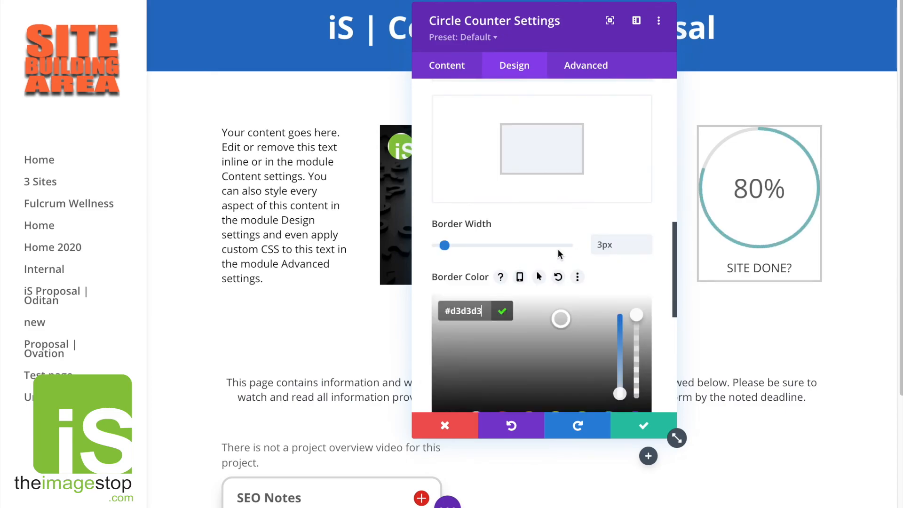
Step: Set the Circle Counter's padding to 2% on all sides, linking top with bottom and left with right
scroll(558, 250, "up", 10)
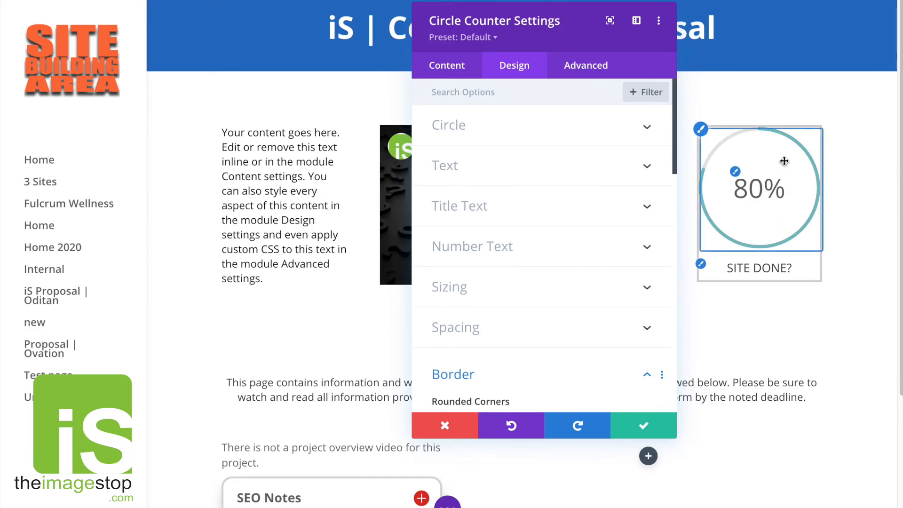
left_click(456, 326)
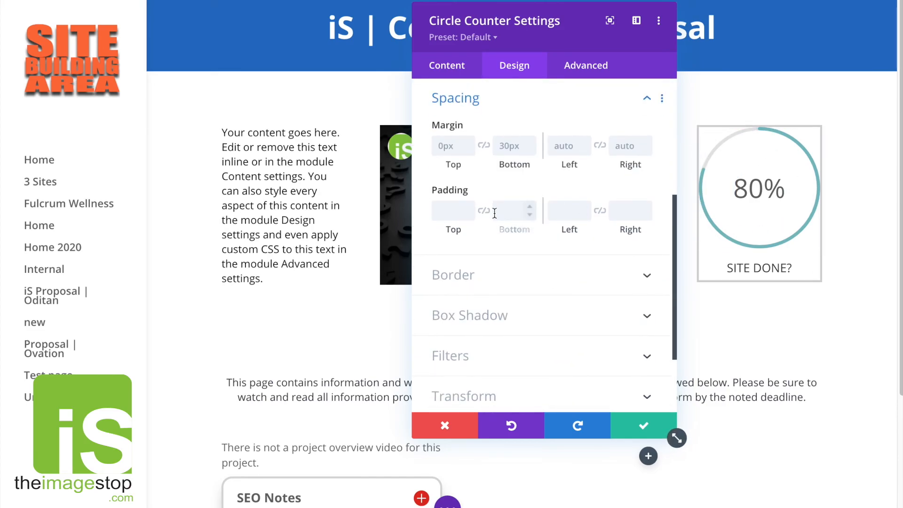
left_click(454, 213)
type("2px")
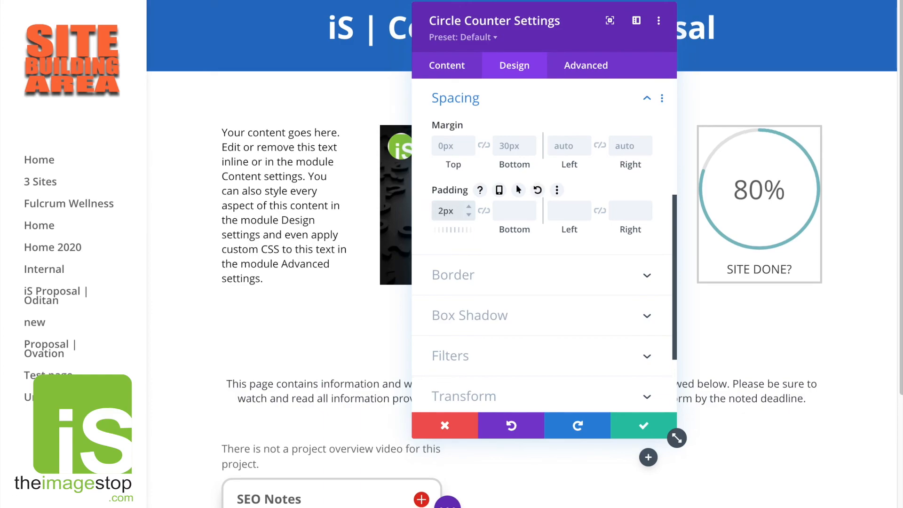
key("BackSpace")
key("BackSpace")
type("%")
left_click(483, 211)
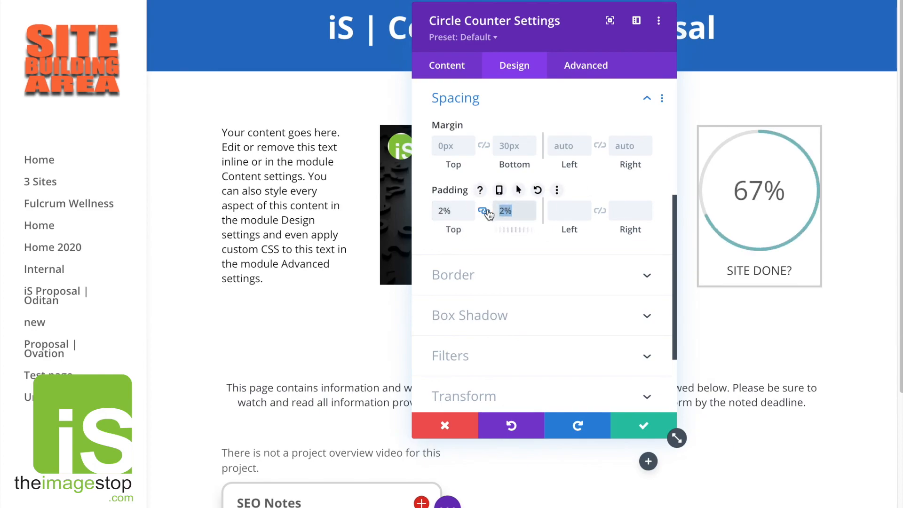
left_click(599, 210)
left_click(566, 211)
type("2%")
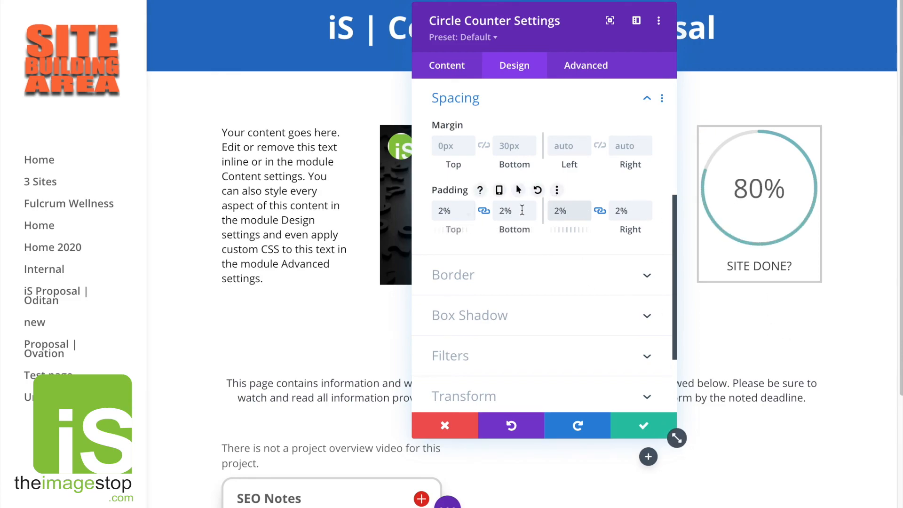
Step: Raise the Circle Counter's left and right padding to 7% and its top and bottom padding to 4%
left_click(586, 206)
left_click(585, 206)
left_click(586, 206)
left_click(585, 206)
left_click(586, 206)
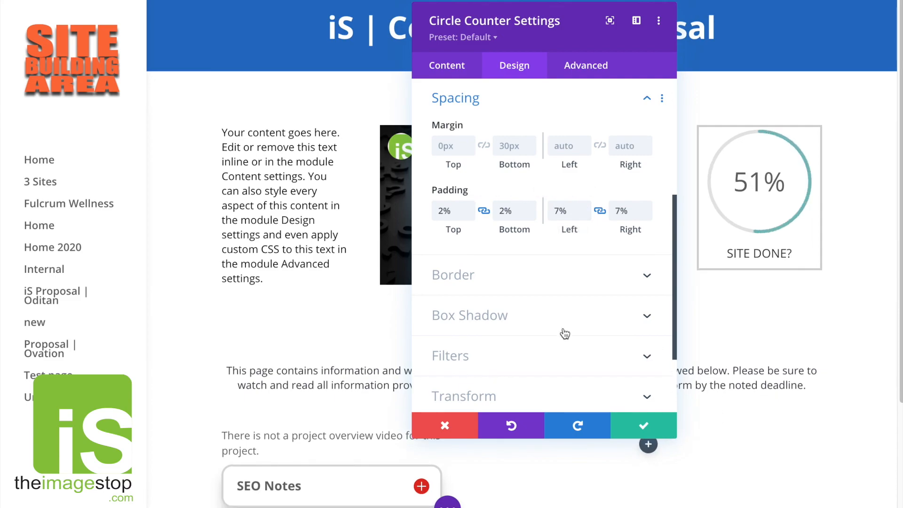
left_click(467, 206)
left_click(467, 205)
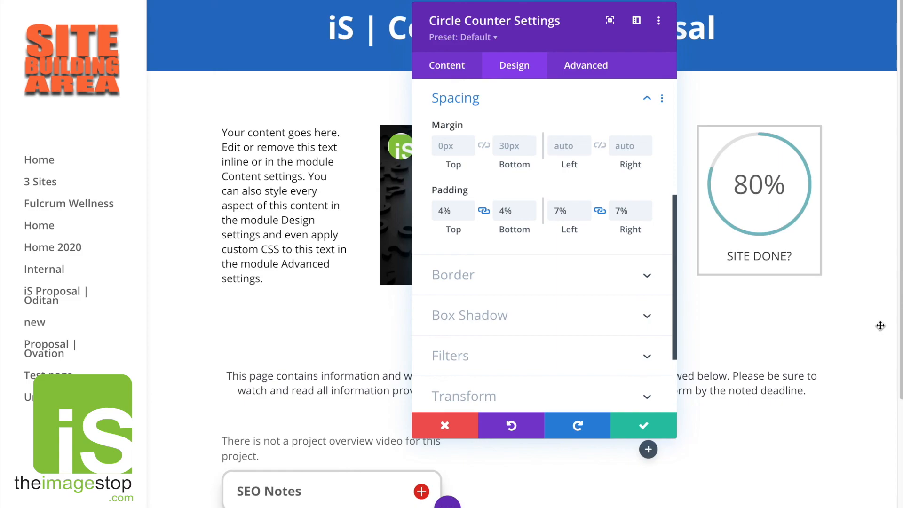
Step: Apply the soft box shadow preset that falls below the Circle Counter's box, and save the module settings
left_click(547, 317)
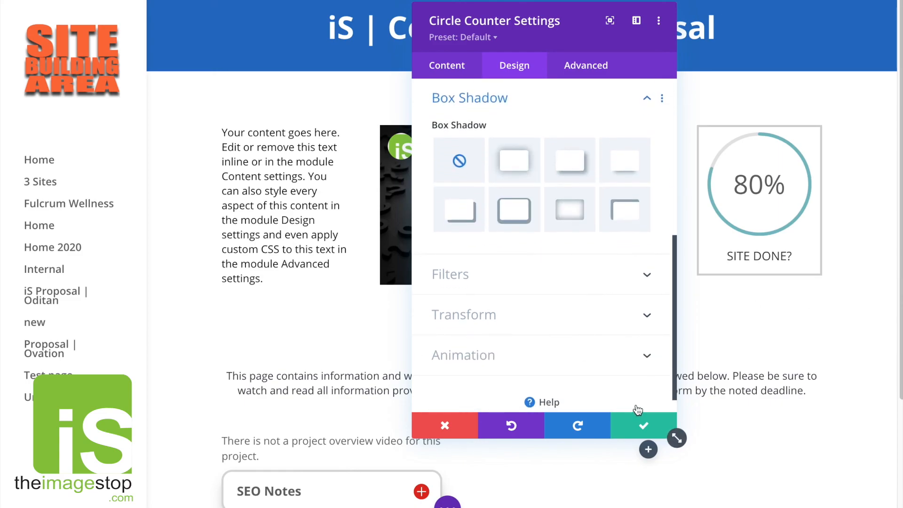
left_click(621, 181)
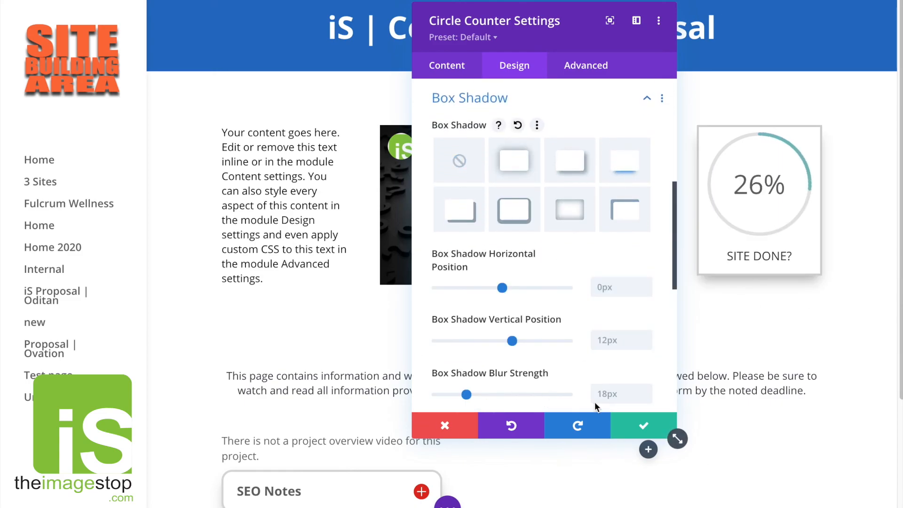
left_click(643, 425)
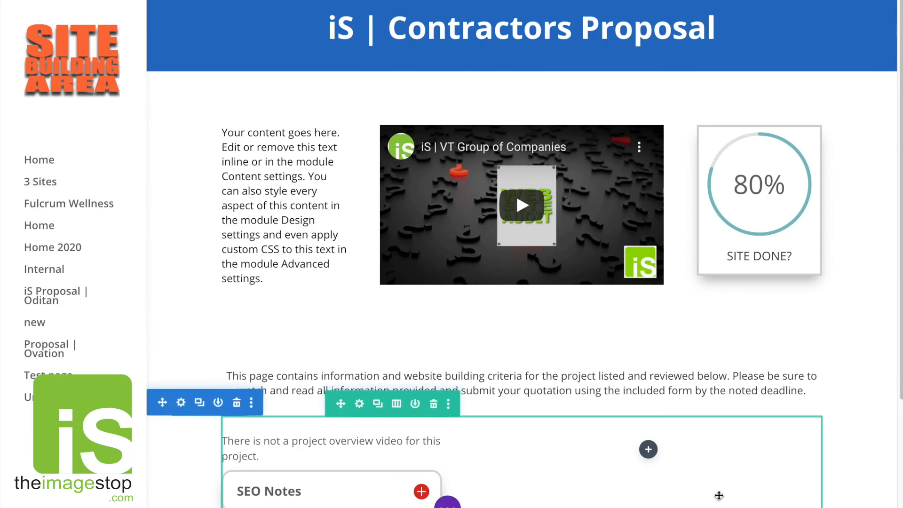